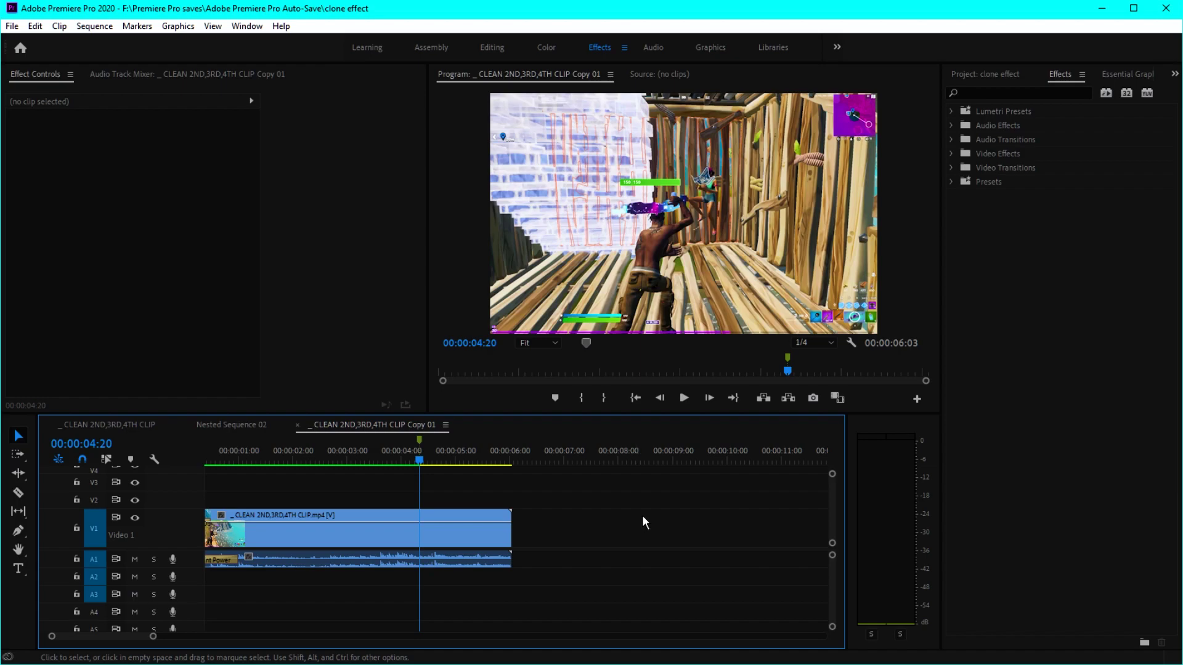
Step: Split the gameplay clip's video and audio at 04:20
drag(430, 462, 422, 462)
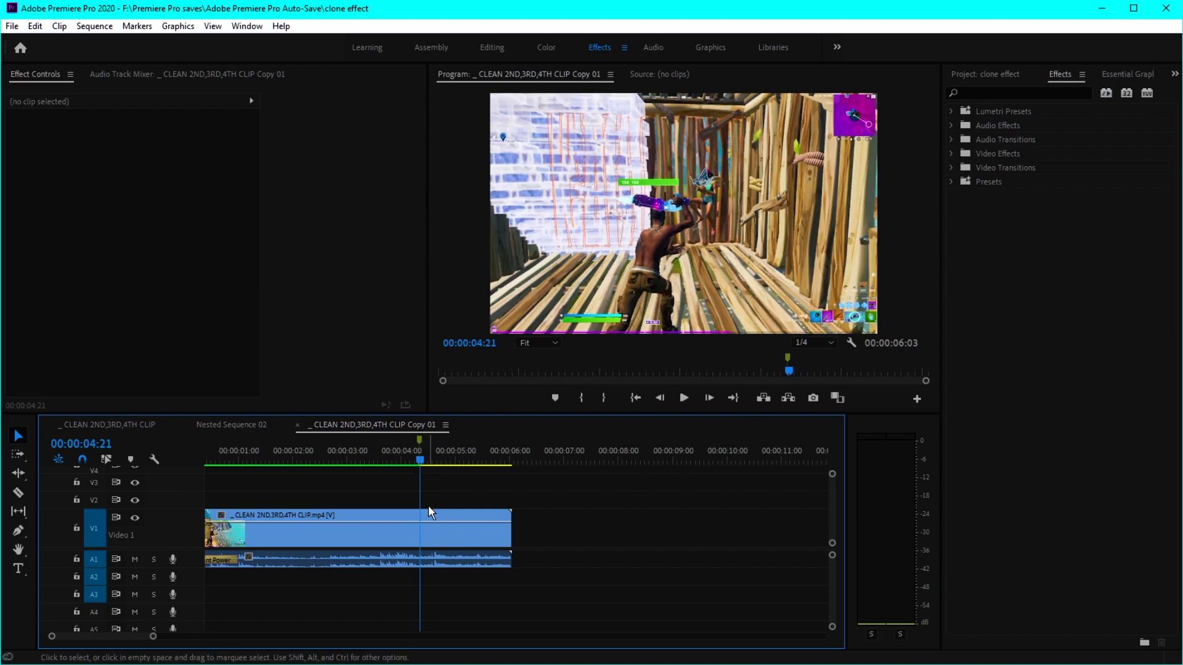
drag(340, 493, 435, 569)
scroll(418, 548, up, 2)
scroll(419, 548, up, 2)
mouse_move(424, 449)
mouse_down()
mouse_move(398, 464)
mouse_move(322, 464)
mouse_move(413, 461)
mouse_up()
click(424, 439)
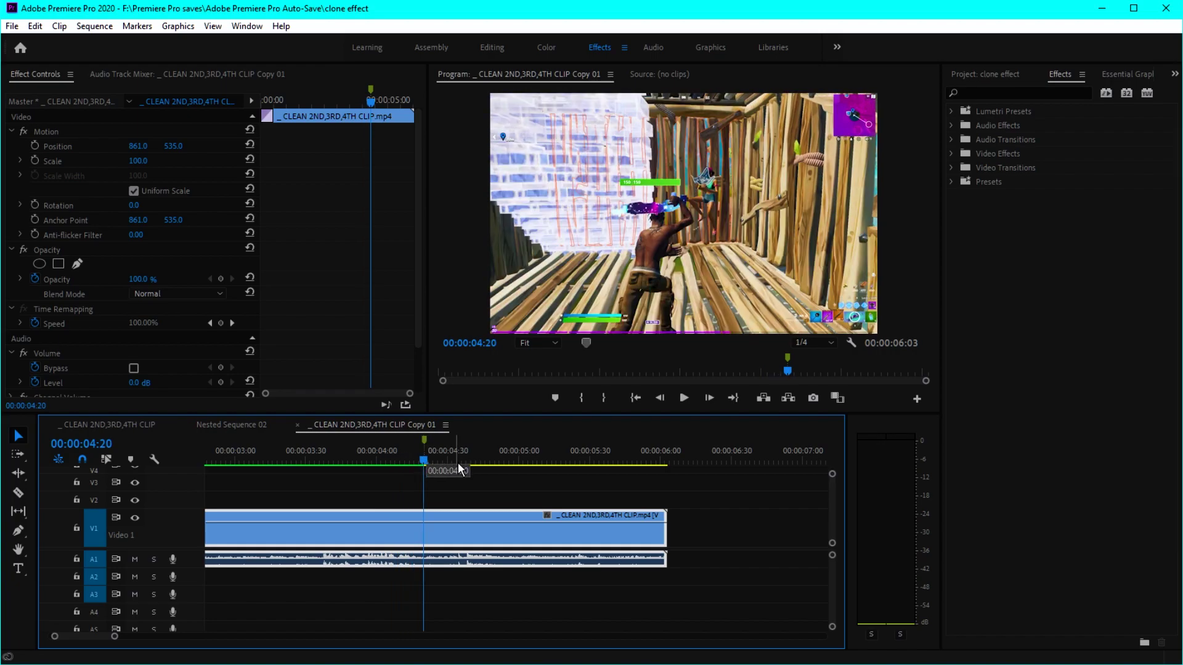
click(468, 490)
drag(459, 496, 537, 565)
key(ctrl+k)
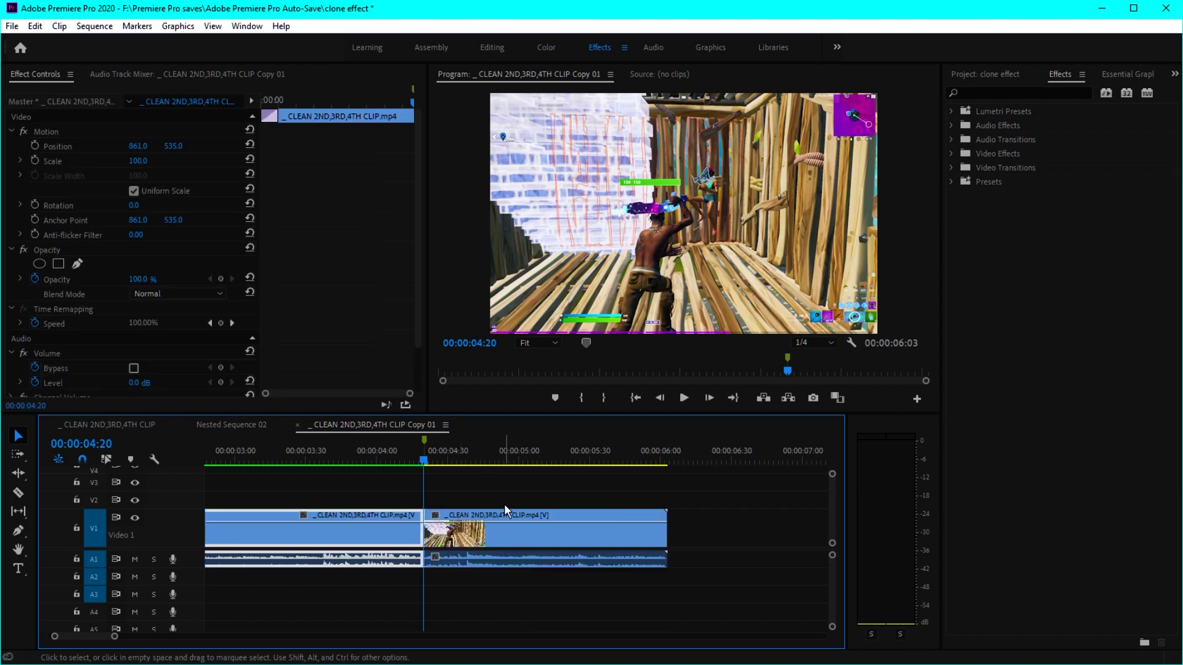
Step: Place a copy of the piece after the cut near the 9-second mark on V1
click(500, 460)
scroll(520, 542, down, 3)
drag(527, 530, 671, 521)
key(minus)
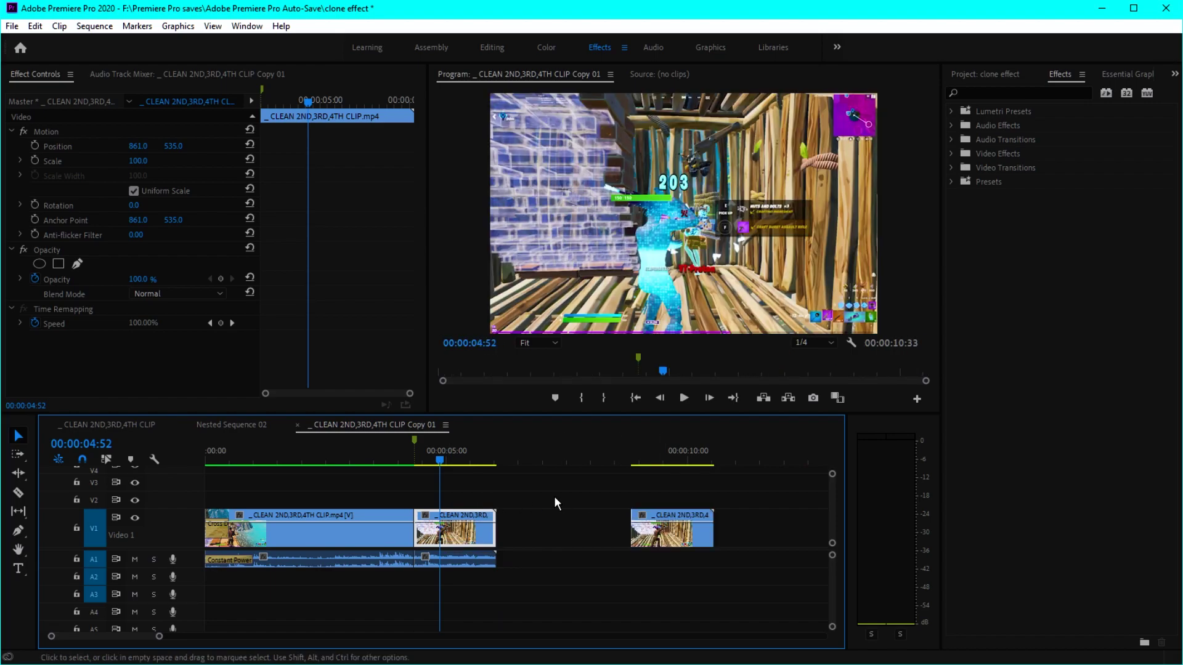
scroll(419, 519, up, 4)
drag(308, 102, 263, 102)
Step: Add a frame hold to the piece after 04:20 and trim its end to just before 05:30
right_click(343, 533)
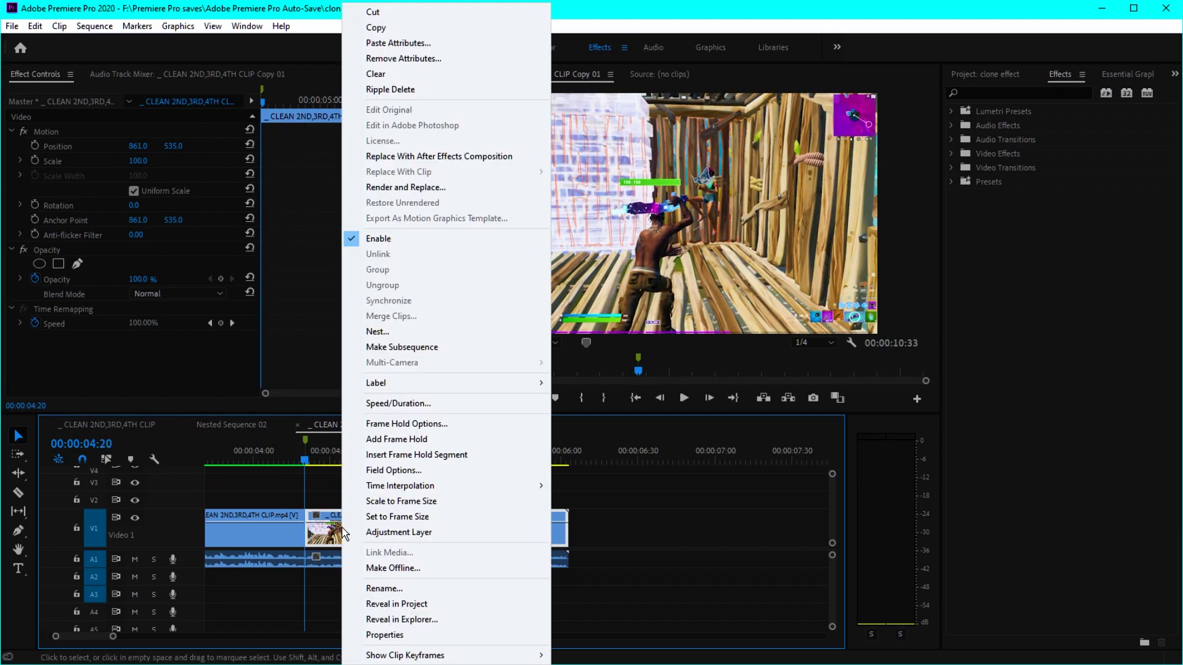
click(387, 440)
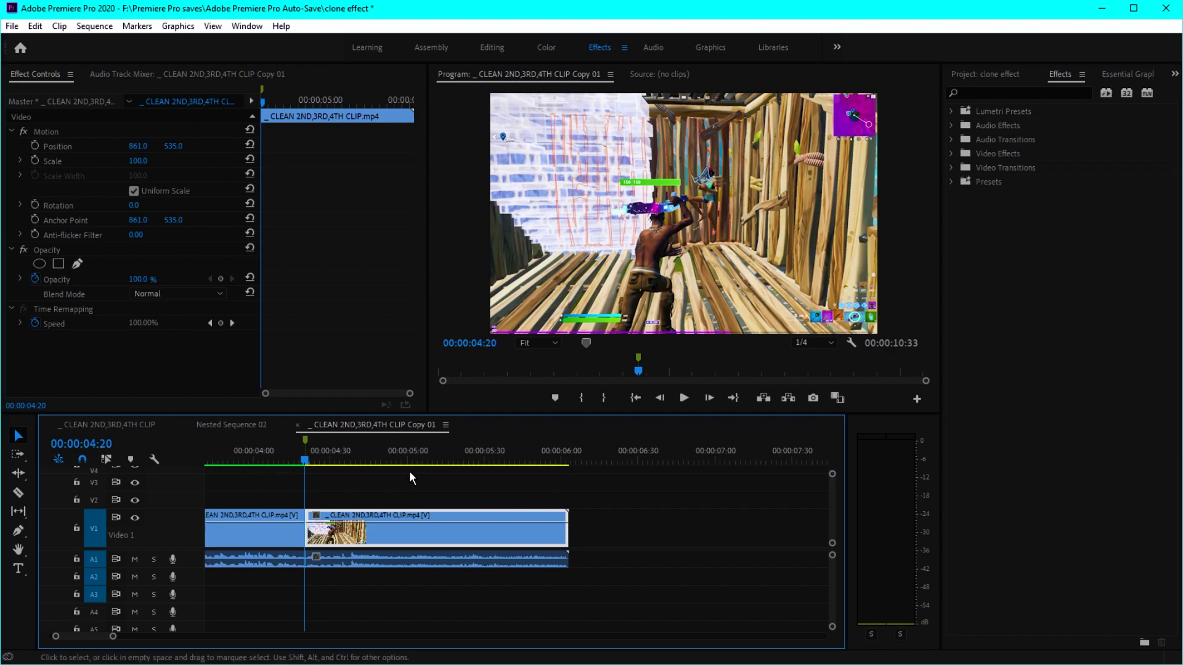
drag(323, 463, 388, 464)
drag(568, 527, 464, 527)
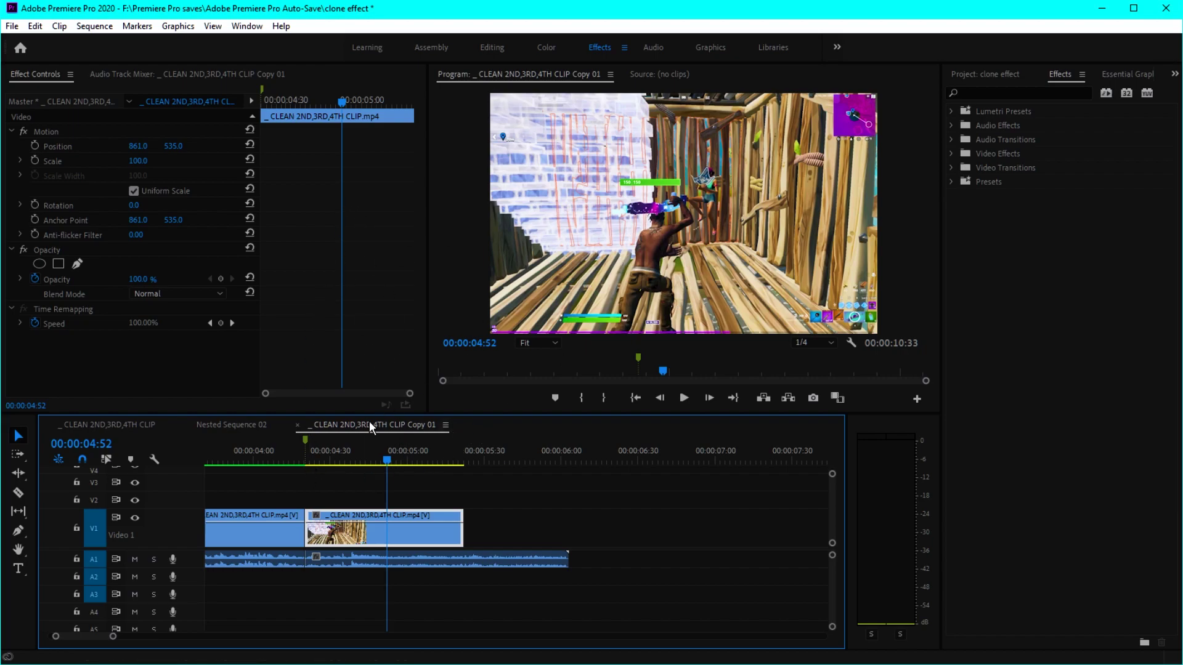
scroll(408, 520, down, 1)
scroll(463, 577, down, 1)
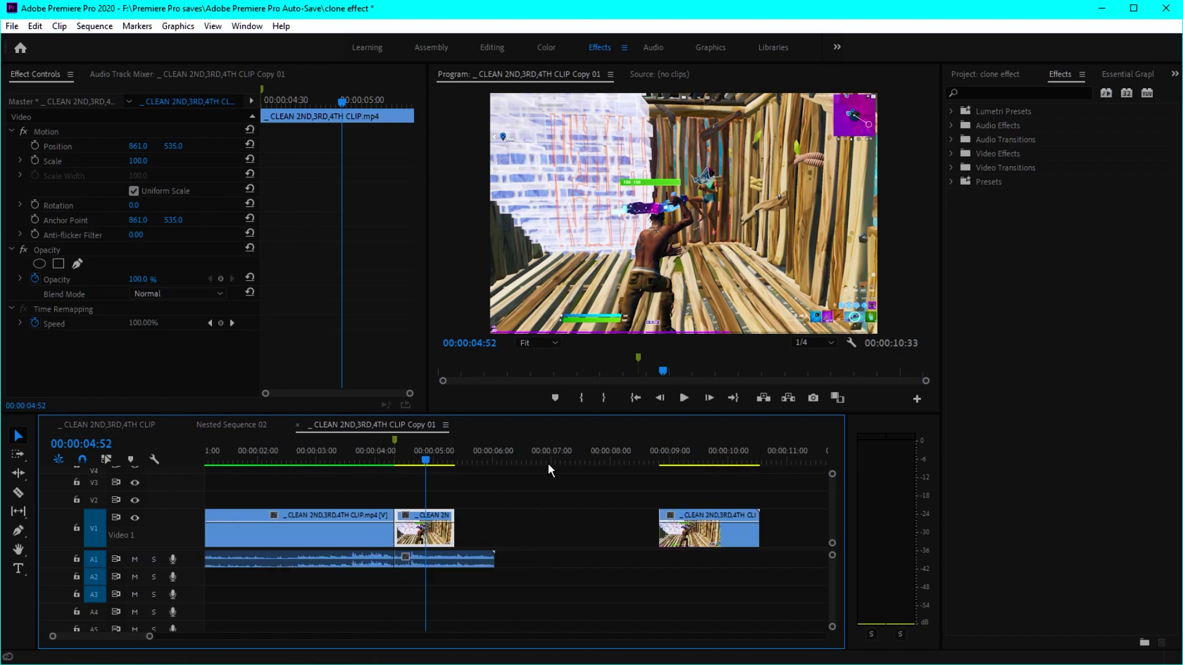
click(671, 462)
drag(674, 463, 679, 462)
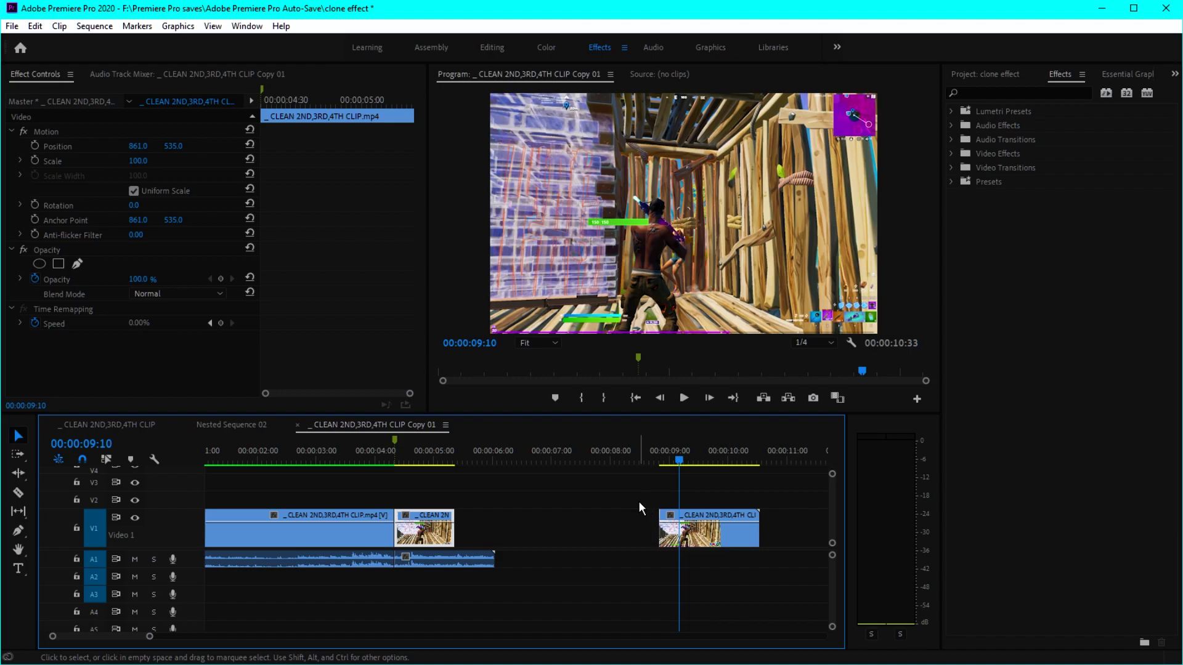
click(436, 457)
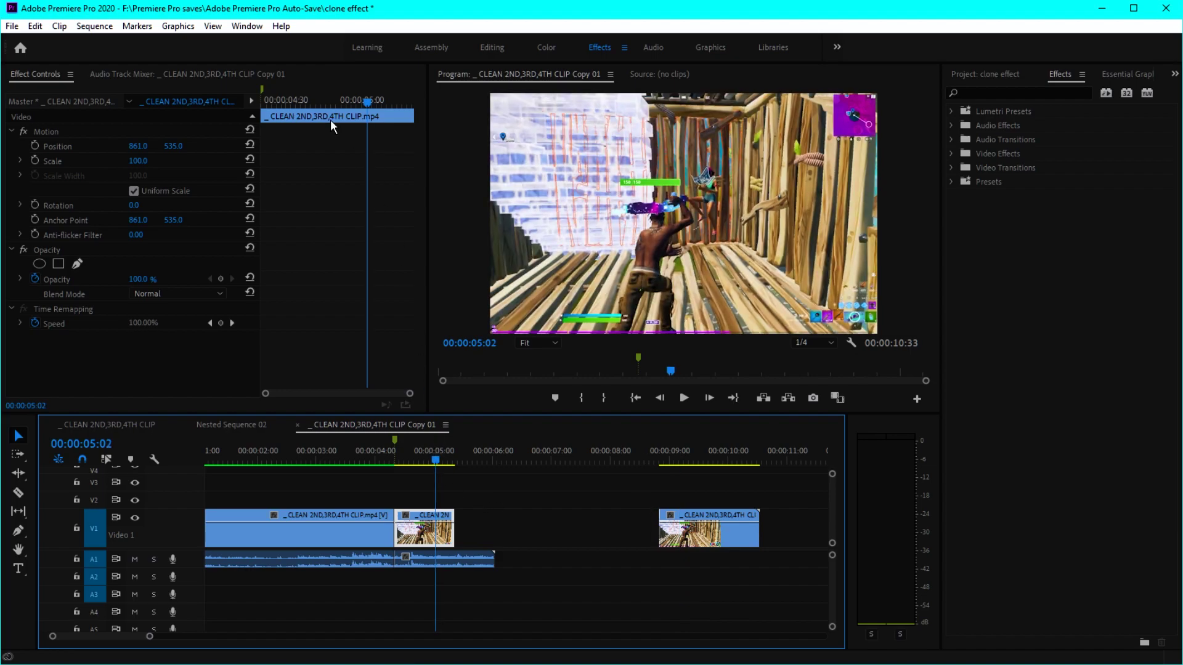
drag(294, 100, 263, 100)
scroll(504, 505, up, 2)
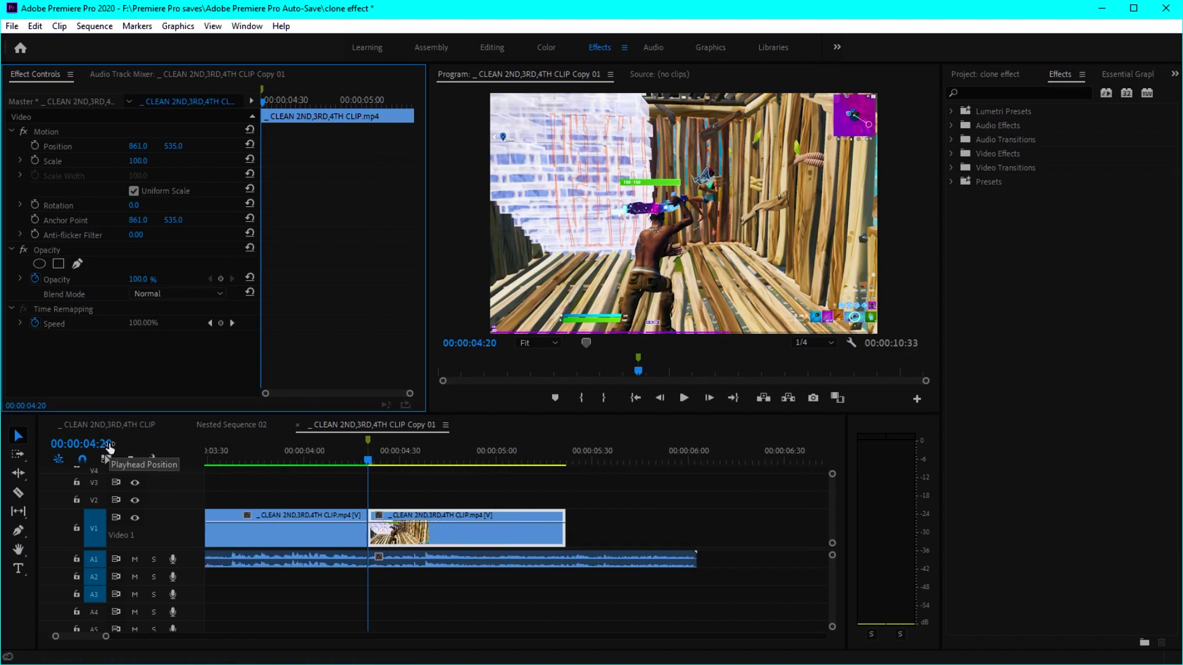
Step: Advance the playhead +10 frames to 05:00, split the frozen piece and delete the part after
click(80, 443)
text(+)
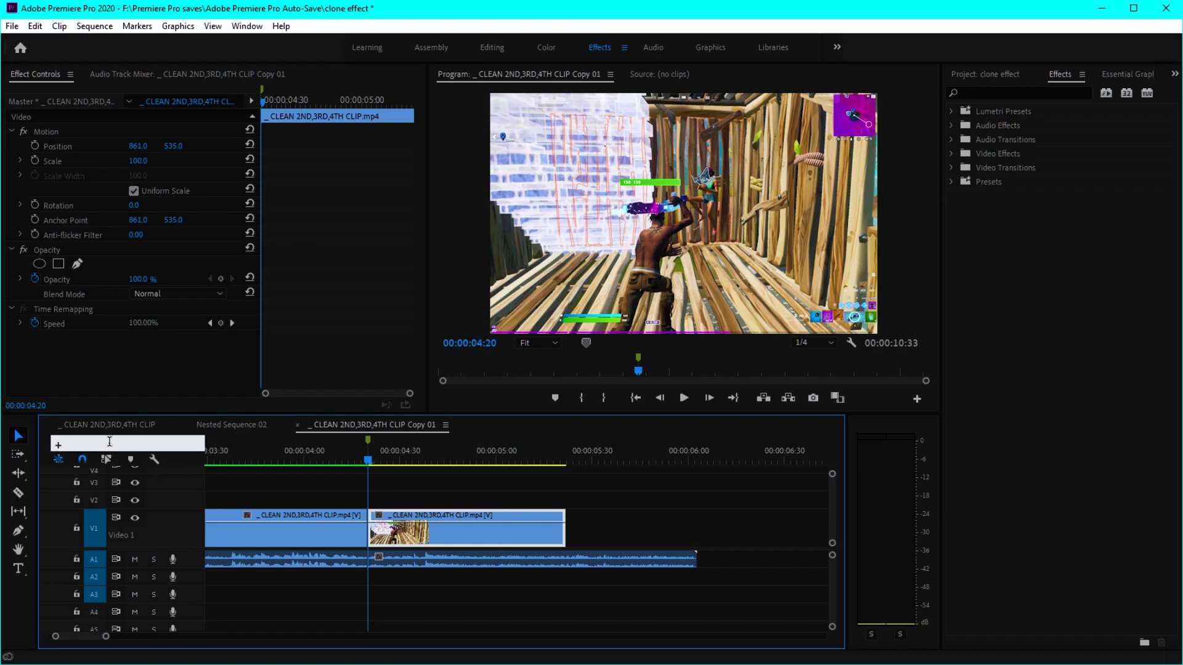
text(10)
key(Return)
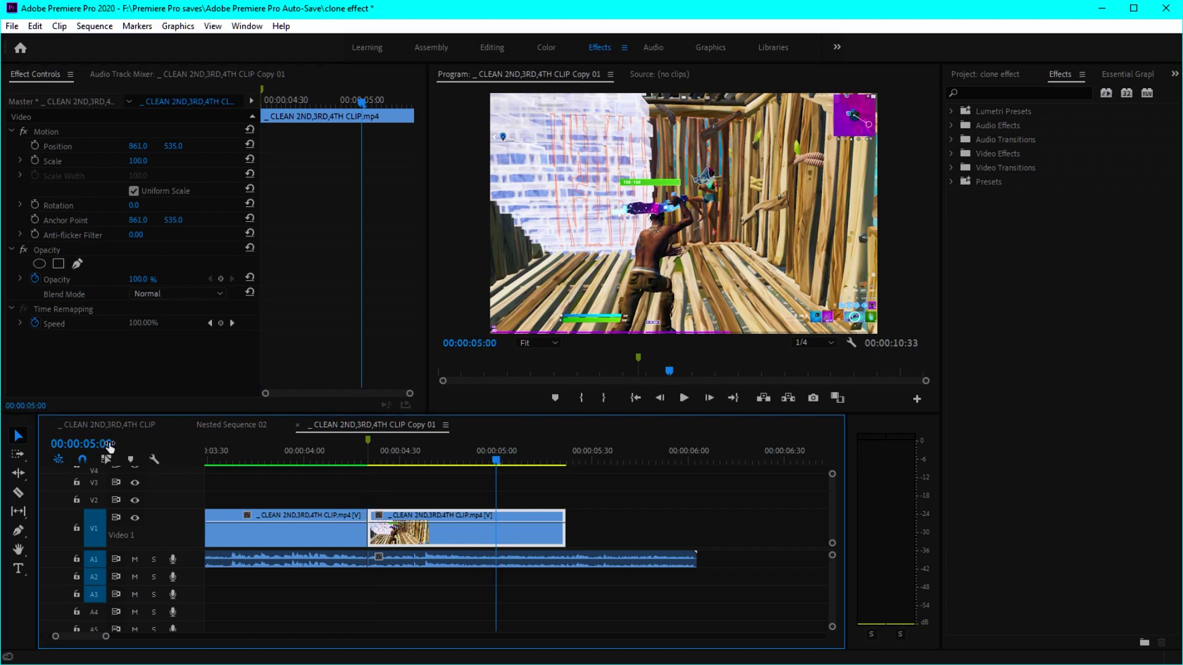
key(ctrl+k)
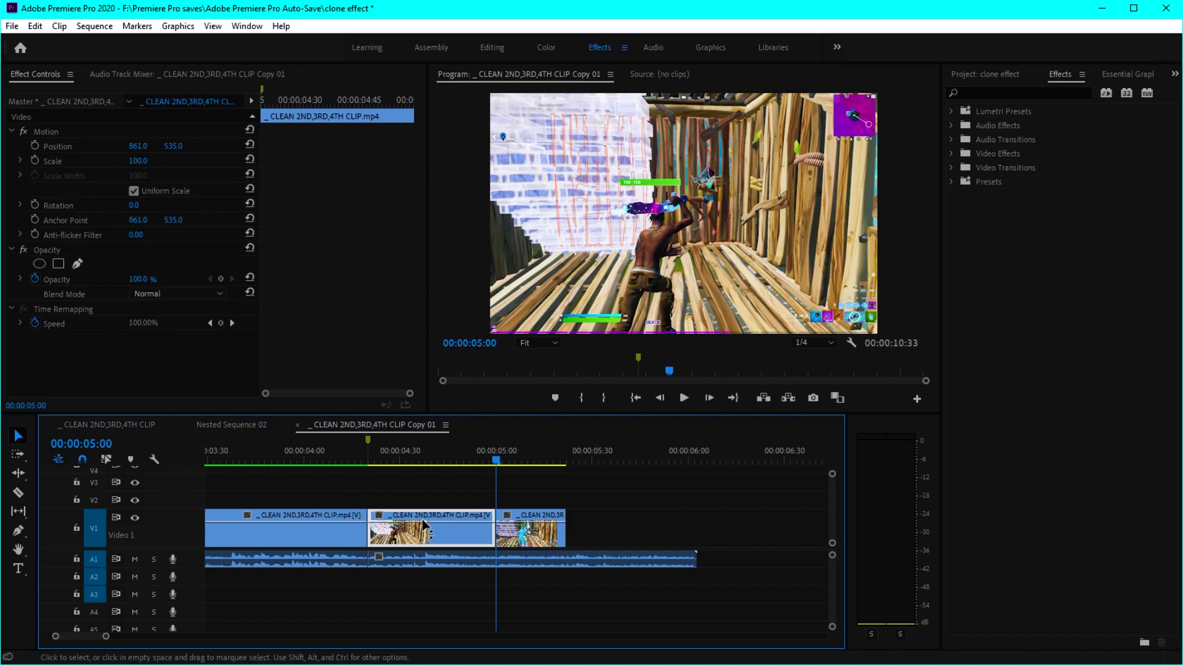
click(545, 527)
key(Delete)
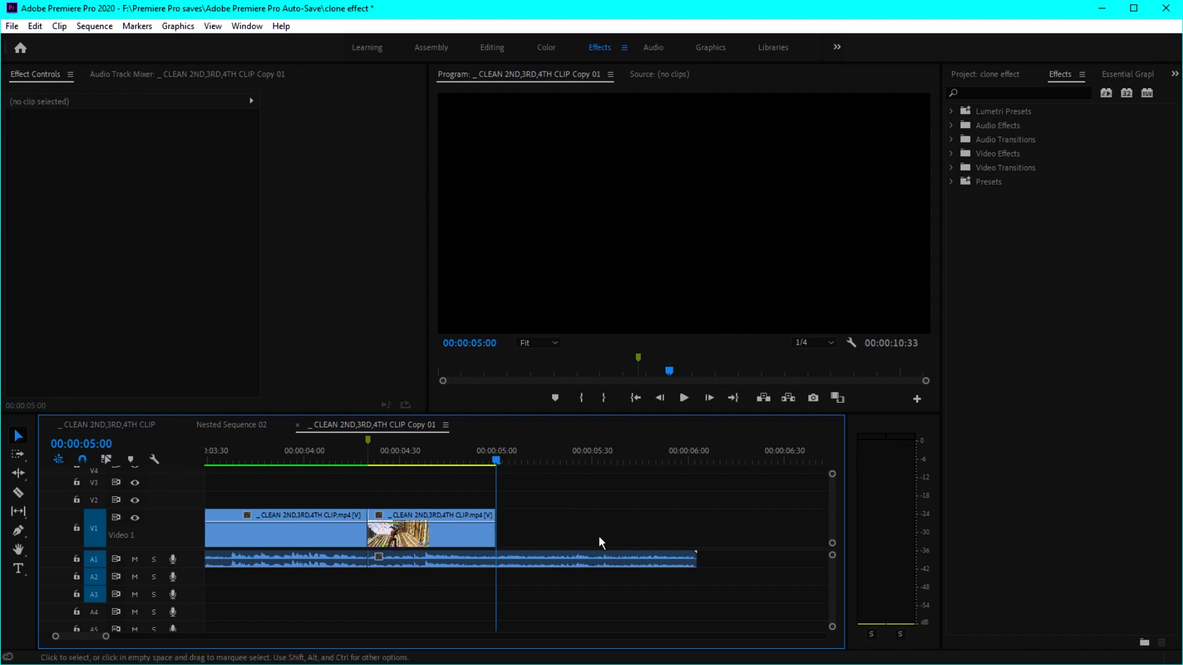
Step: Delete the leftover audio and ripple-delete the gap so the copy follows at 05:00
click(616, 559)
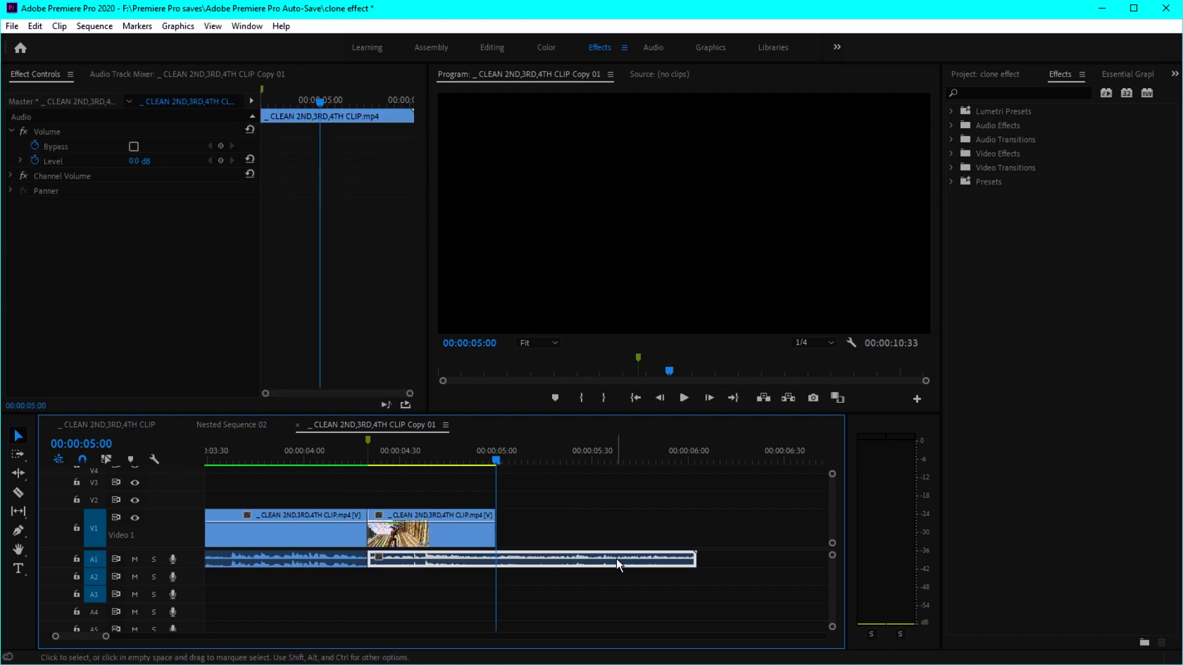
key(Delete)
click(424, 453)
key(minus)
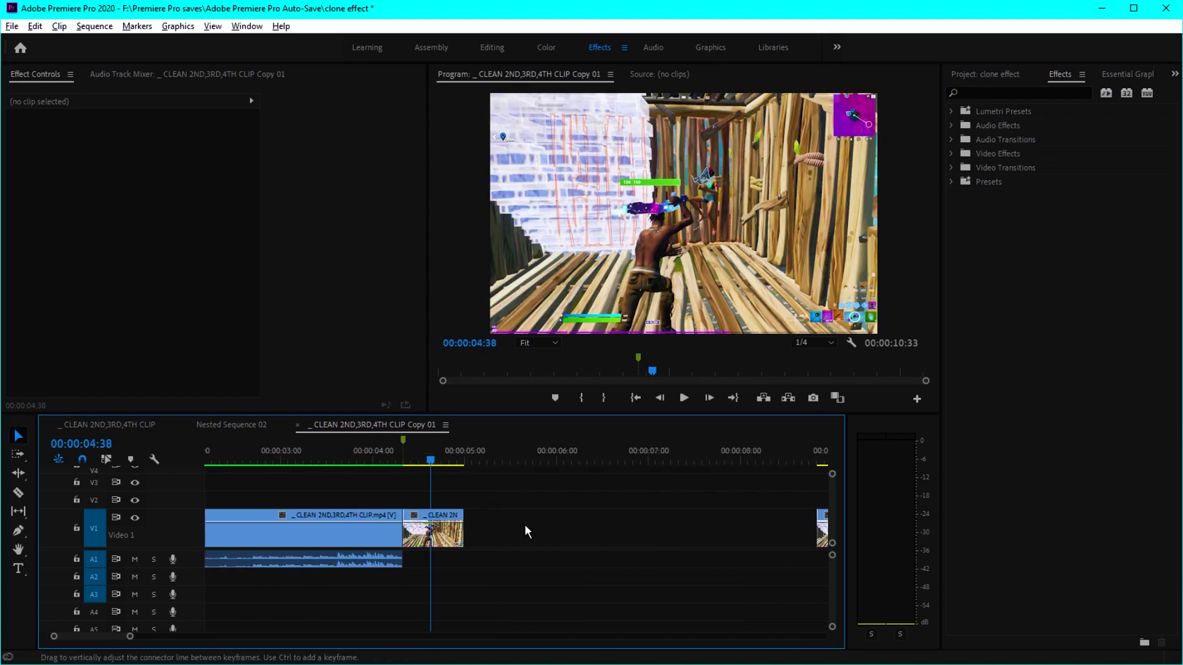
click(520, 536)
key(Delete)
drag(449, 456, 519, 460)
key(equal)
key(equal)
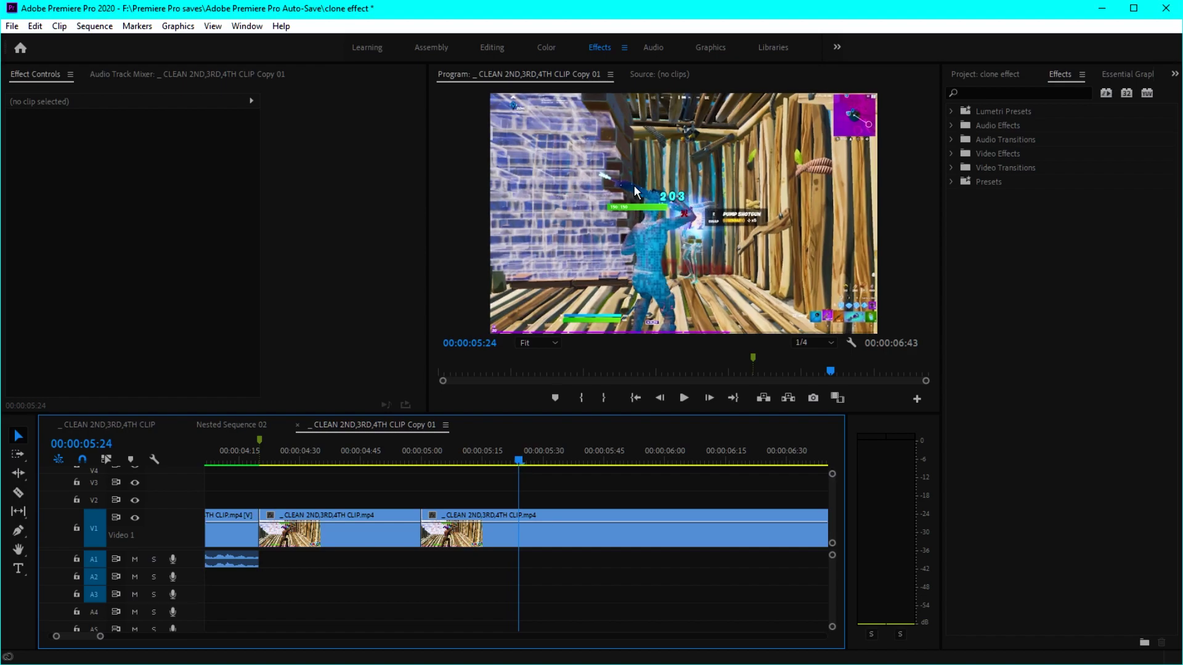
Step: Split the copied clip at 05:24, delete the short piece and close the gap
click(656, 538)
key(ctrl+k)
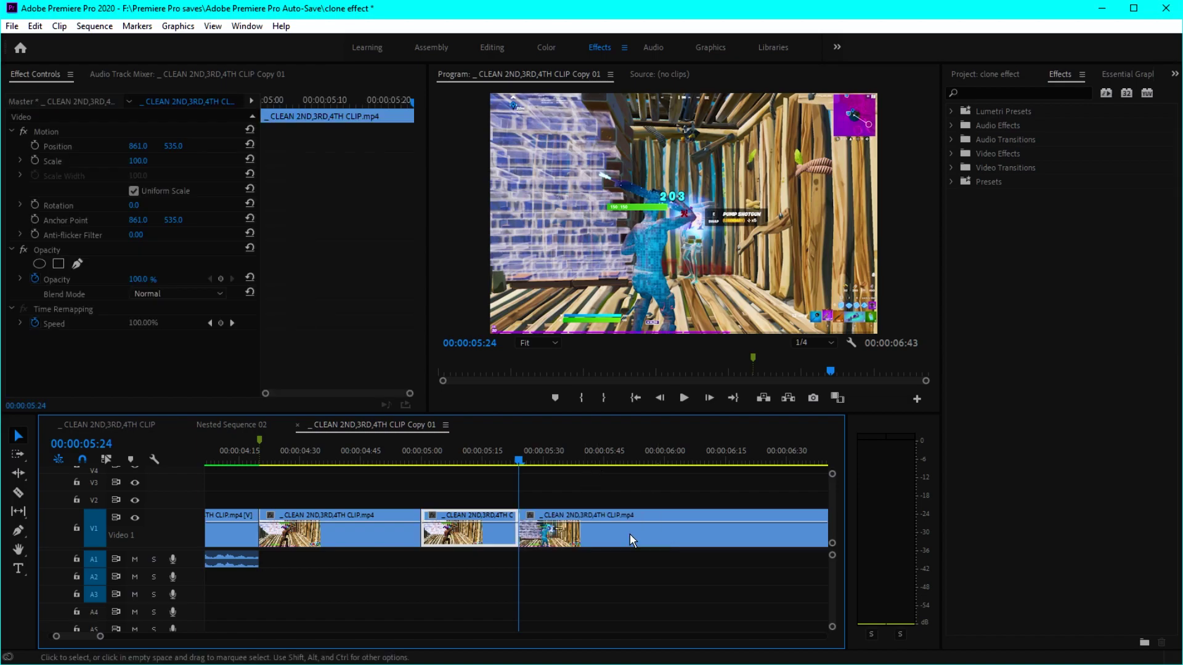
key(Delete)
click(505, 523)
key(Delete)
mouse_move(462, 468)
mouse_down()
mouse_move(311, 470)
mouse_move(464, 469)
mouse_up()
click(452, 516)
drag(277, 108, 263, 101)
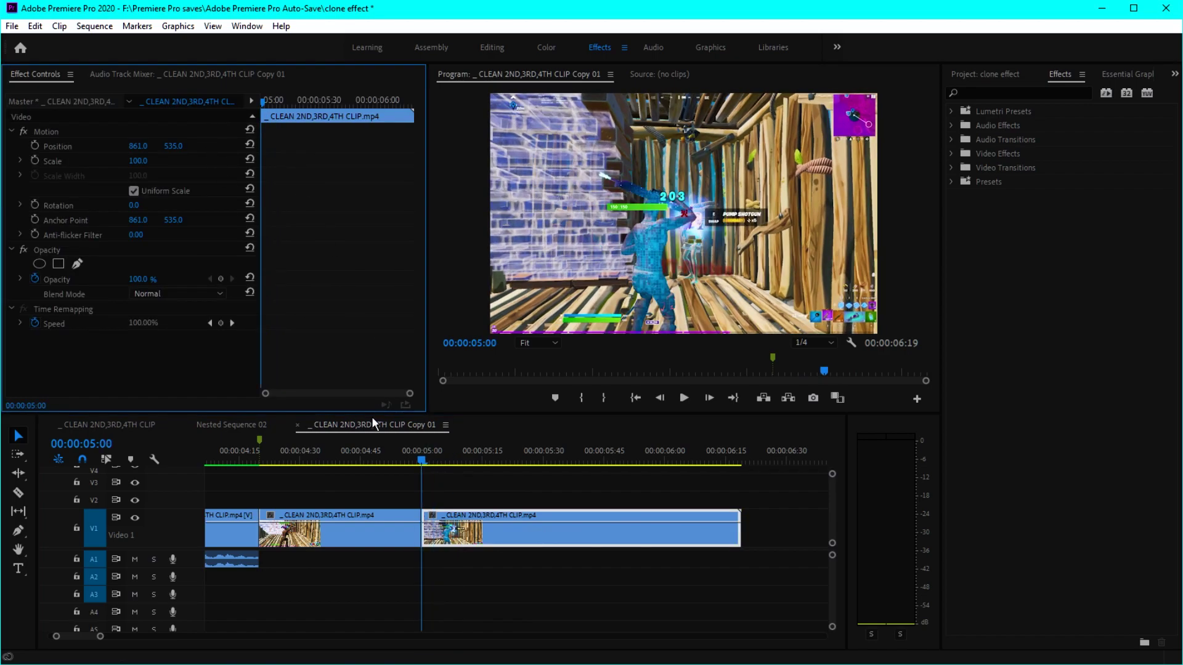
Step: Show the Time Remapping > Speed keyframes on the clip after 05:00 and enlarge Video 1
right_click(448, 527)
mouse_move(616, 655)
mouse_move(727, 655)
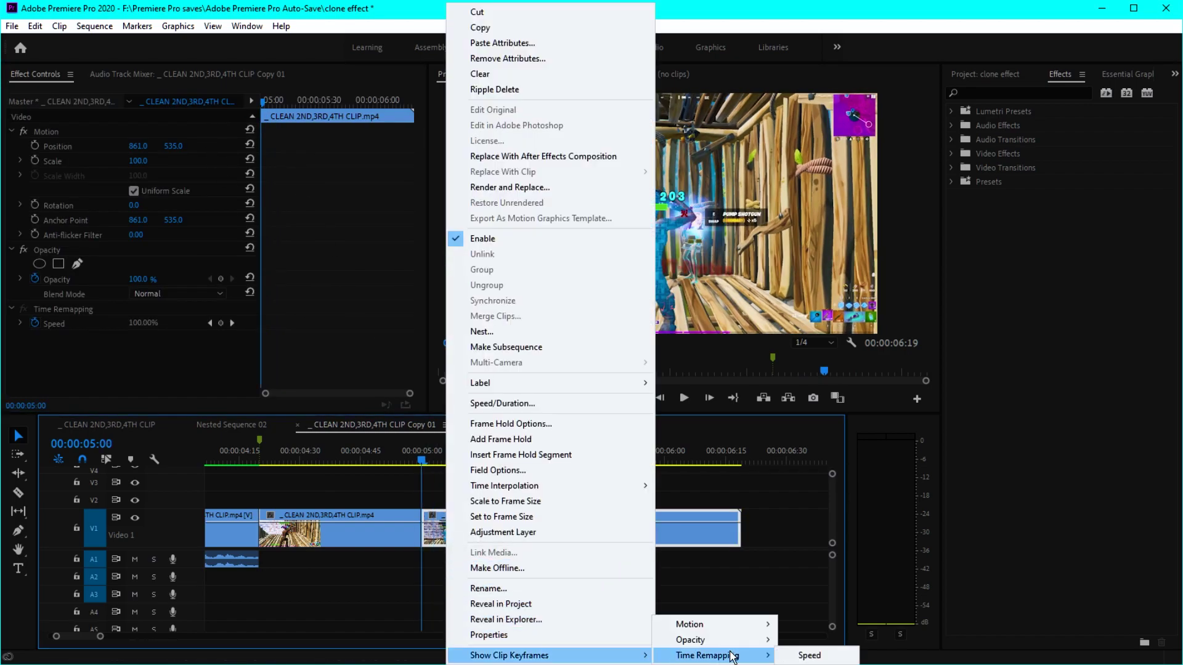
click(811, 655)
key(equal)
key(equal)
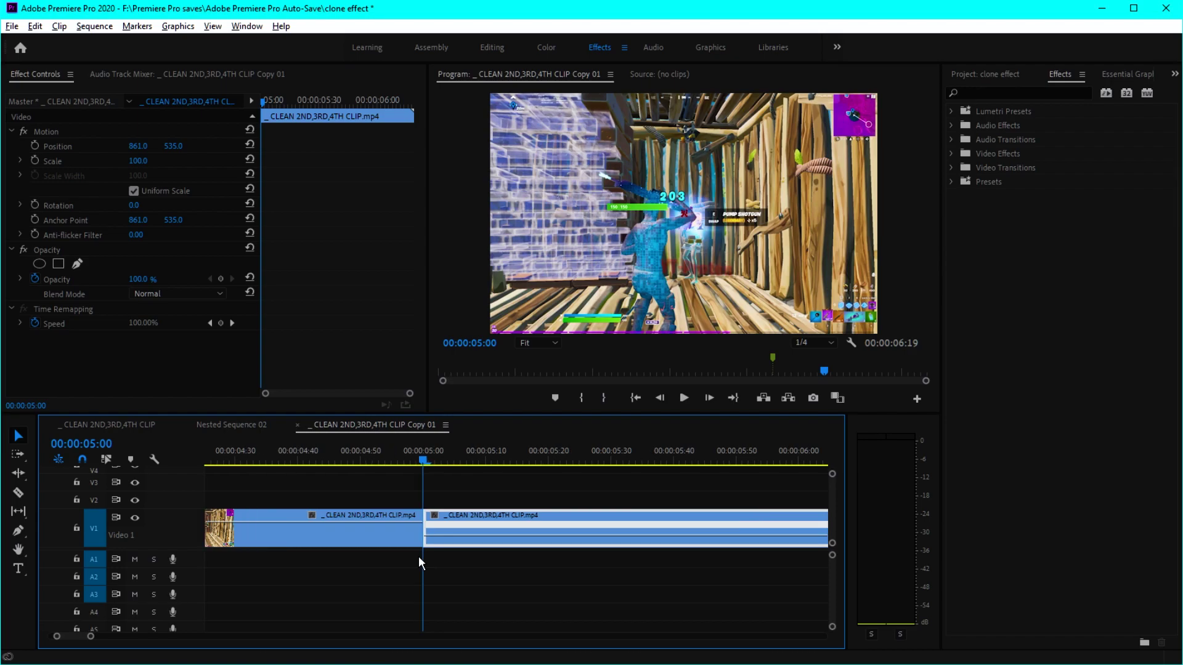
click(220, 324)
scroll(446, 522, up, 2)
double_click(187, 531)
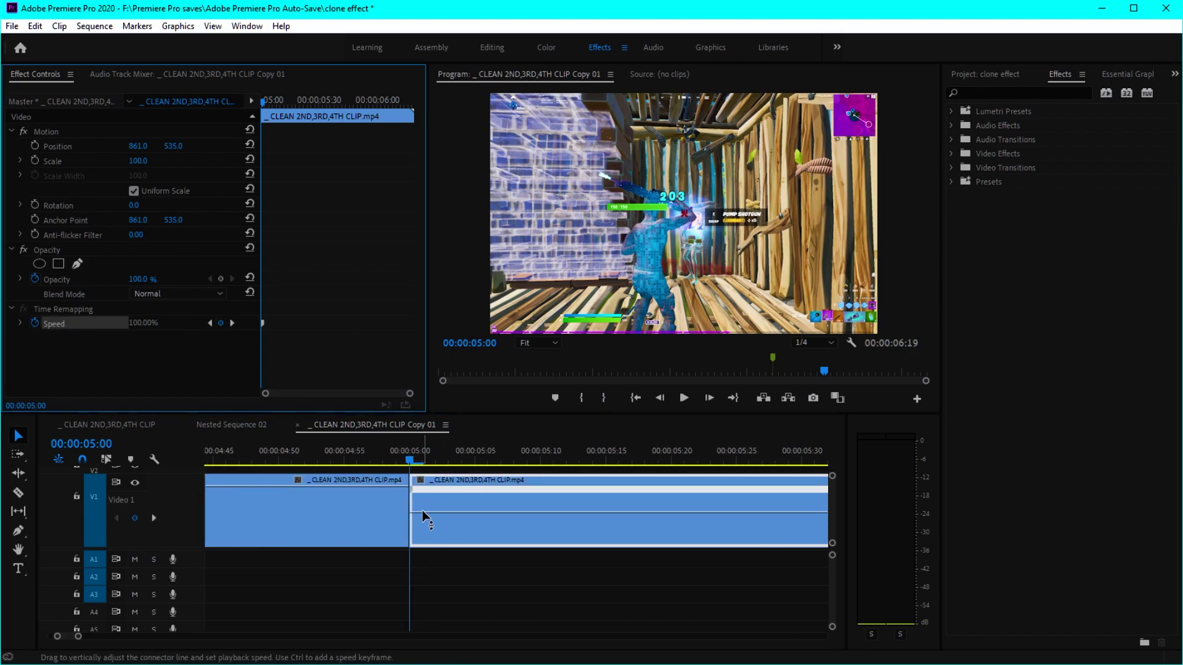
Step: Raise the speed to 300%, add a speed keyframe at 05:05, and drop speed after it to 35%
drag(425, 512, 425, 488)
key(equal)
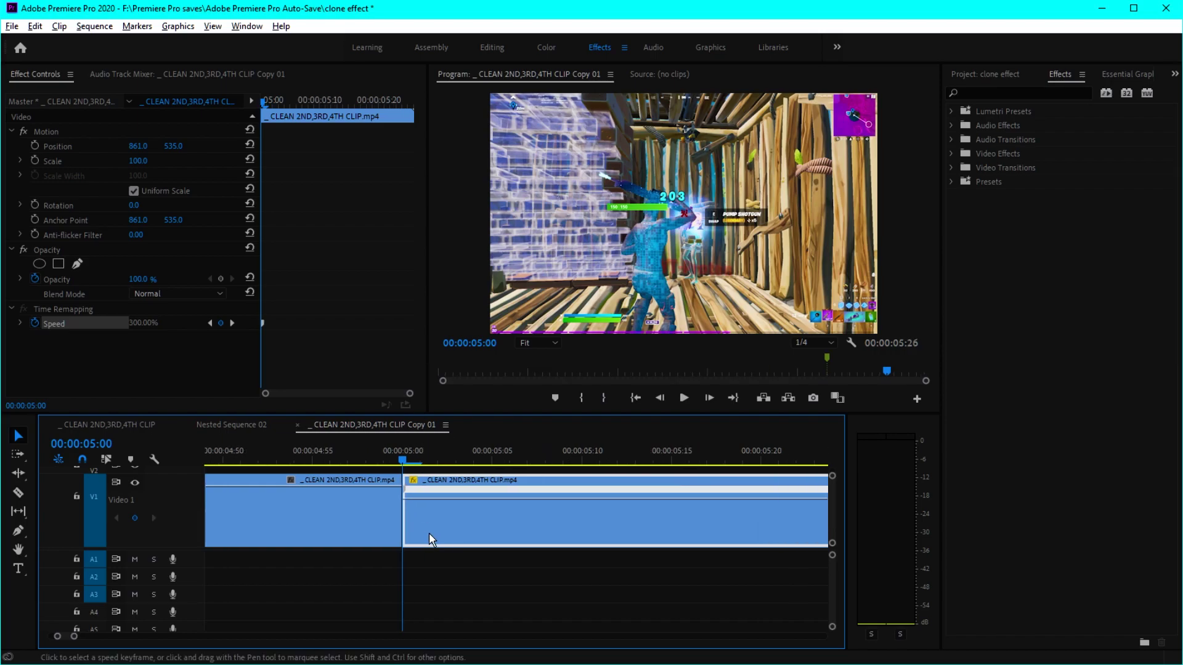
key(shift+Right)
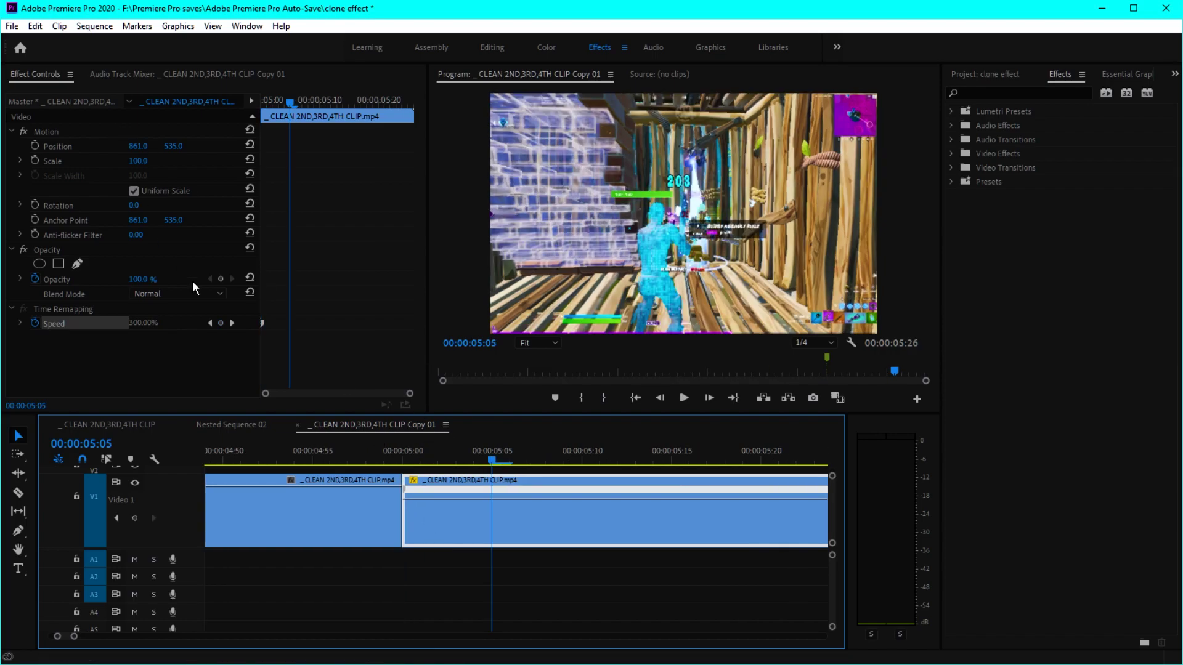
click(222, 322)
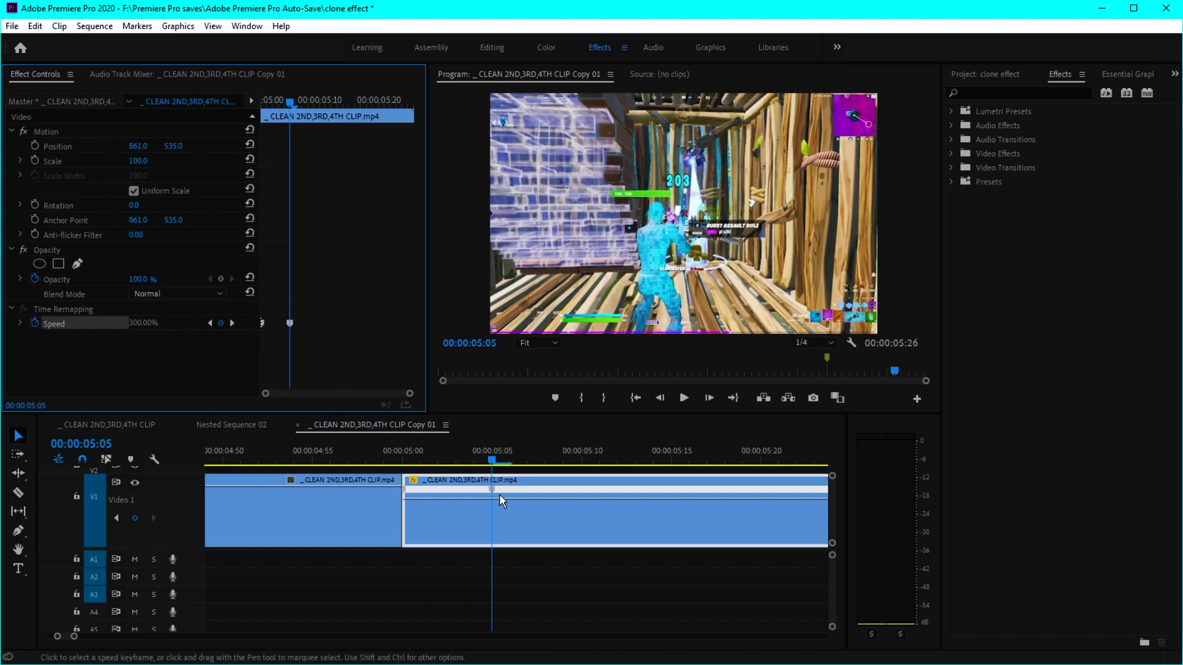
drag(500, 501, 501, 526)
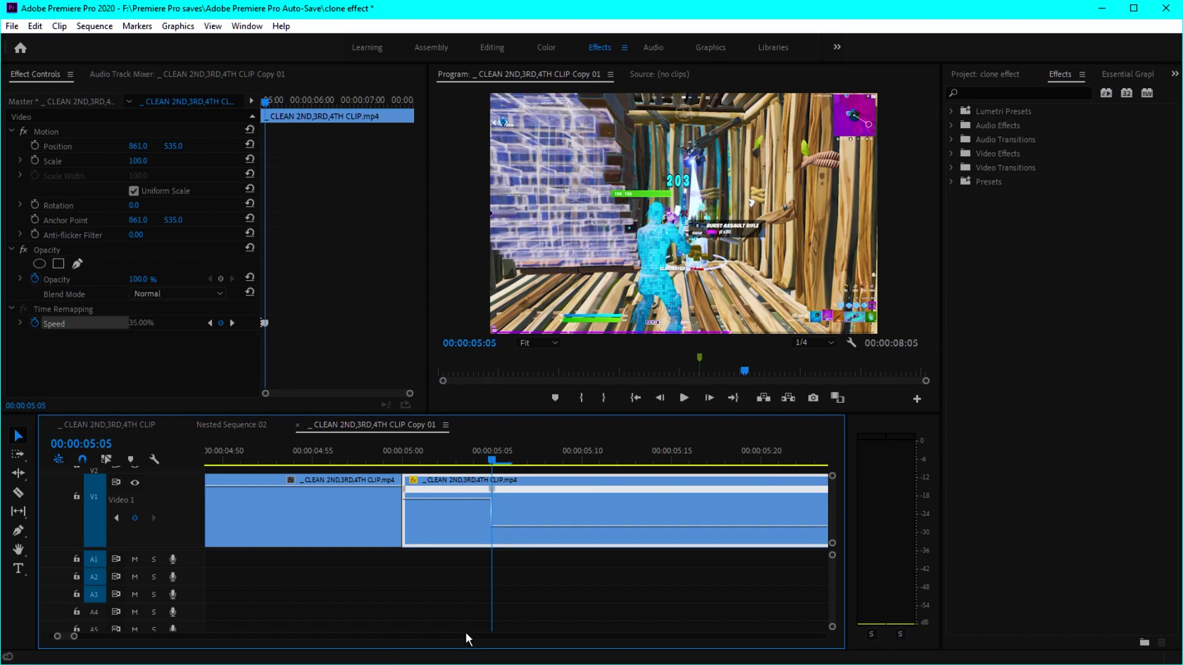
key(minus)
scroll(172, 518, down, 2)
scroll(173, 518, down, 1)
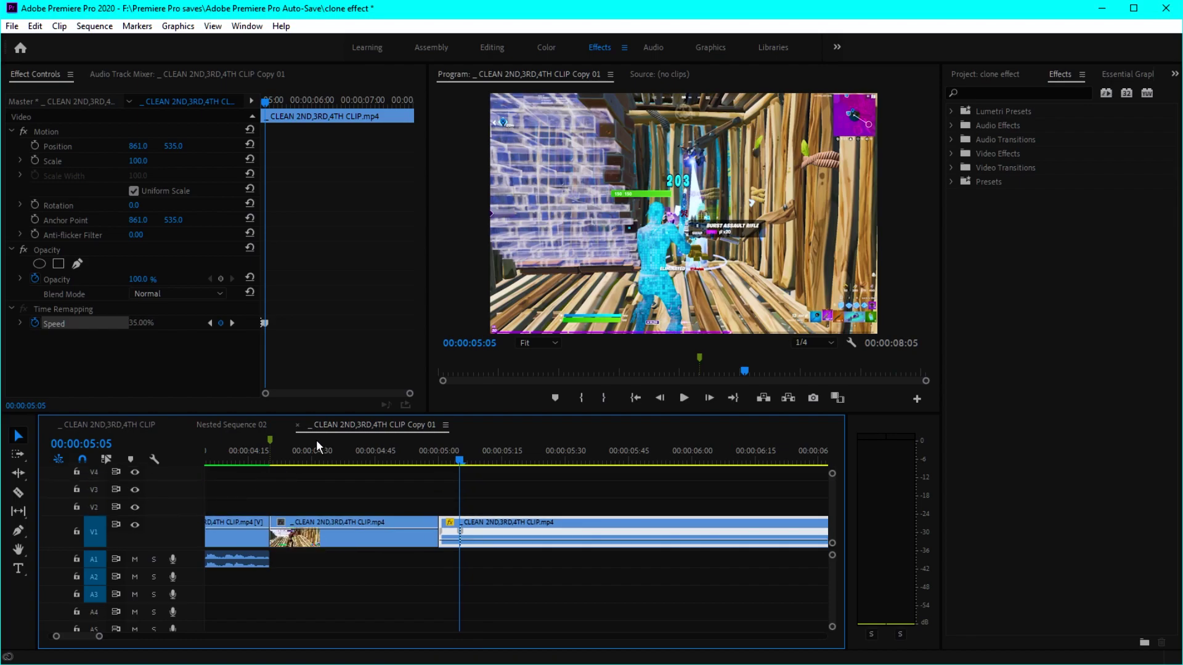
Step: Review the speed ramp, save the project, and add a rectangle opacity mask at 04:32
click(243, 464)
key(space)
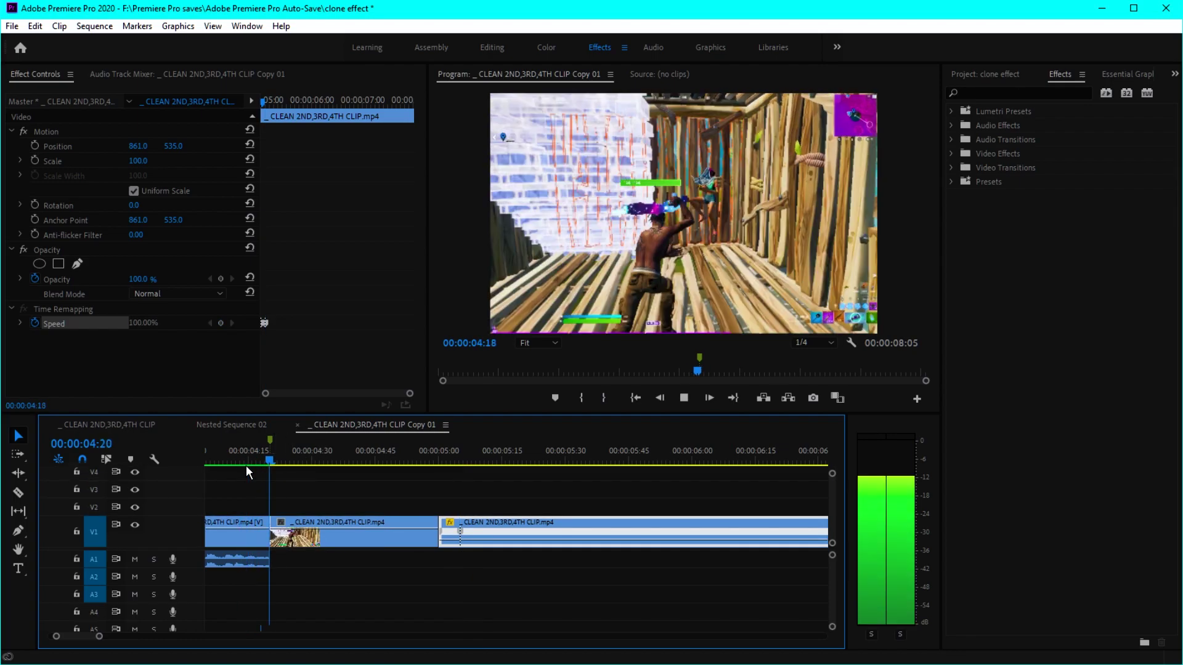
click(335, 469)
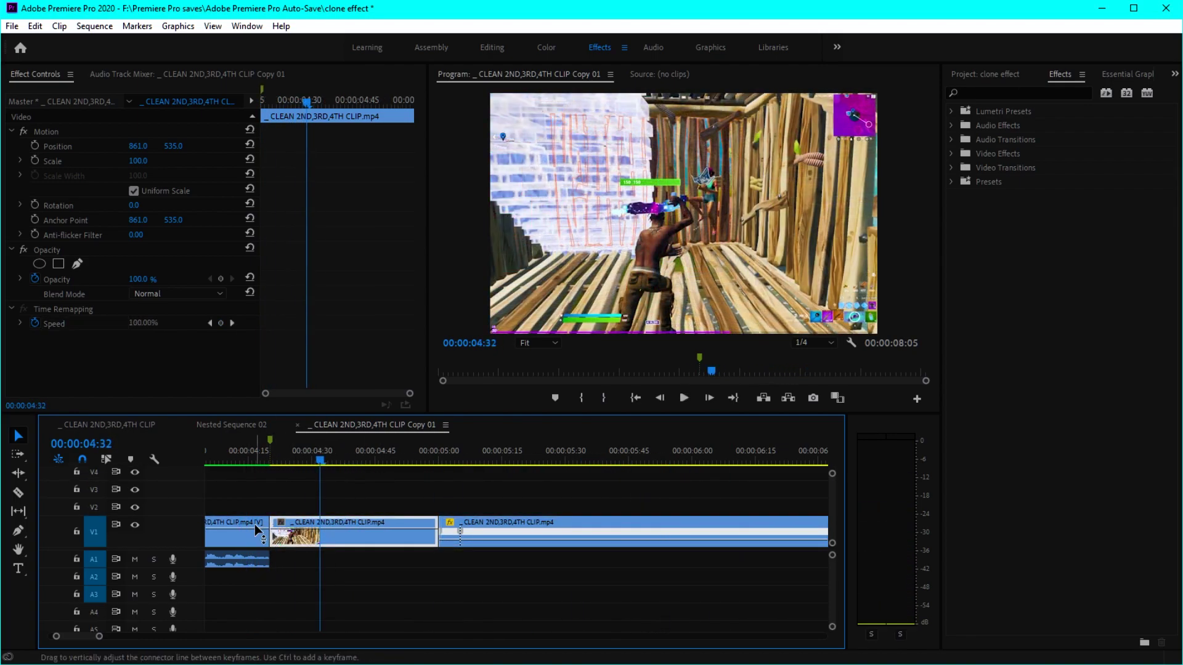
scroll(248, 517, up, 1)
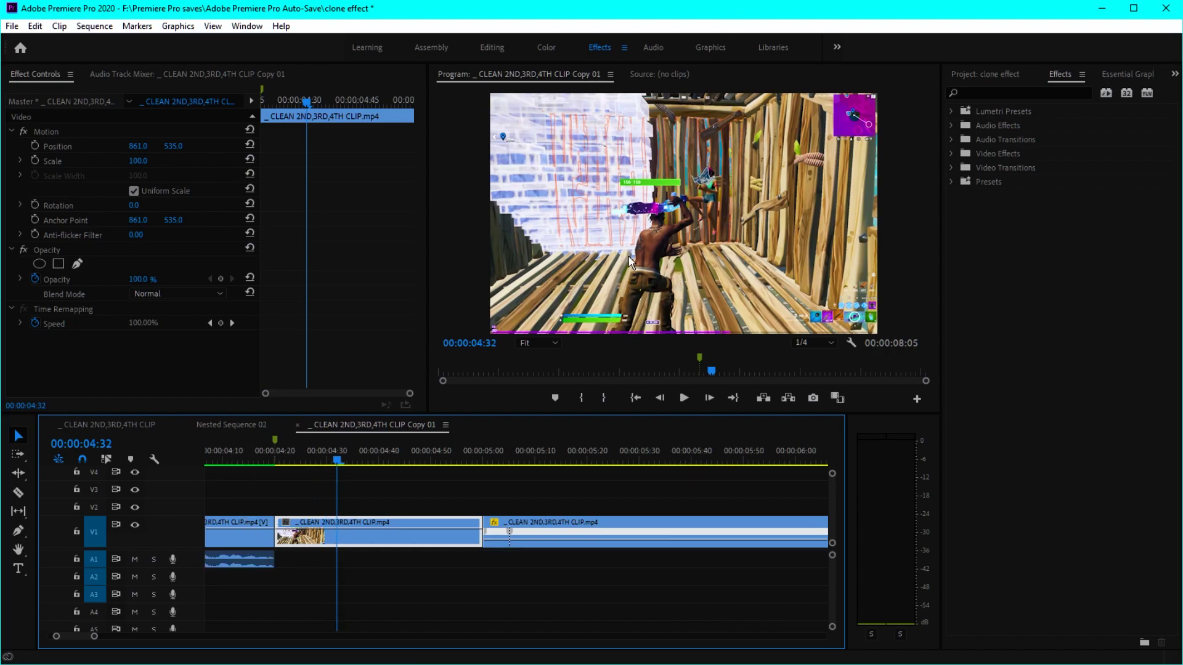
key(ctrl+s)
click(57, 263)
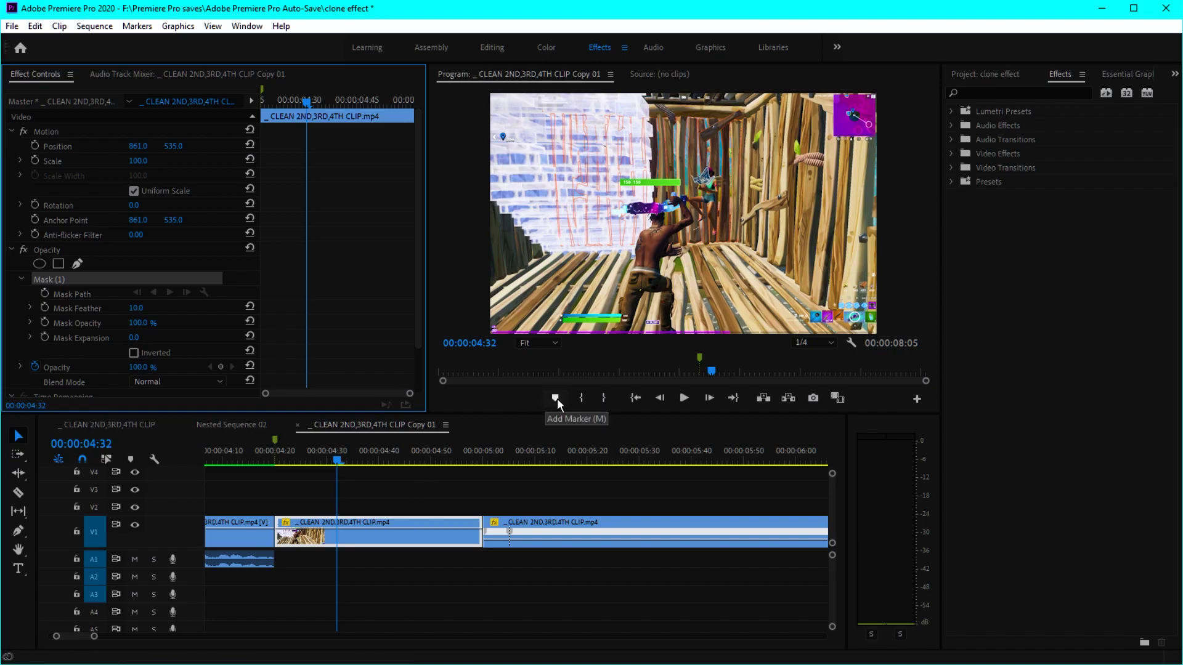
Step: Paste Nested Sequence 01 onto V2 of the Copy 01 sequence, starting at 04:20
click(234, 425)
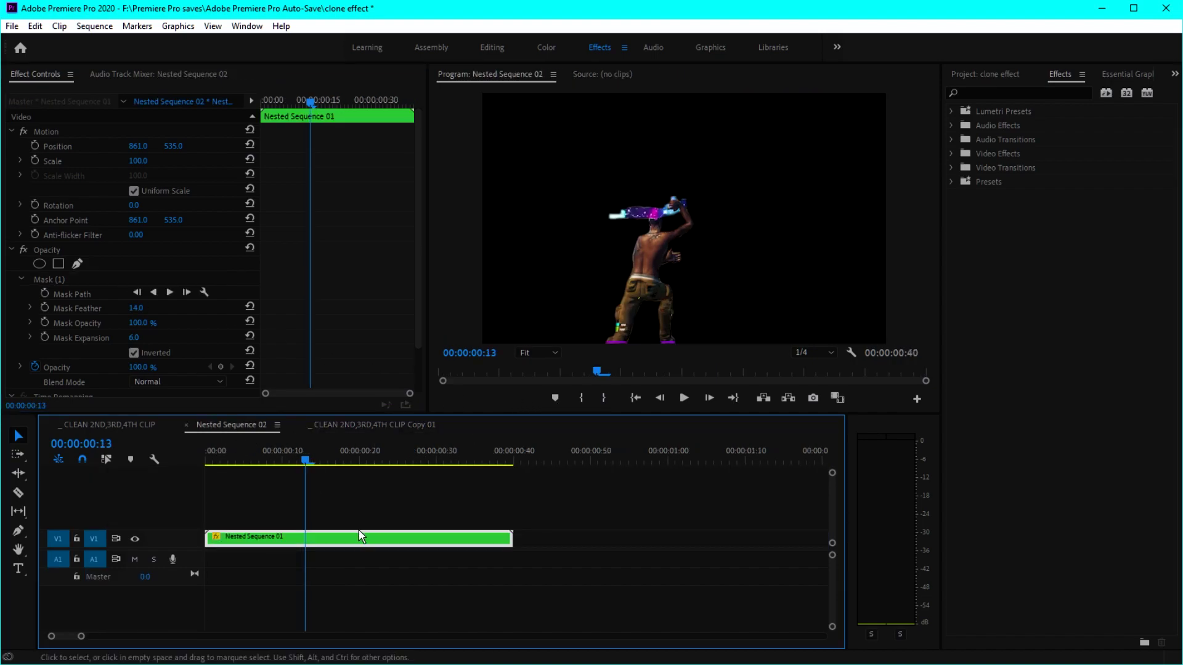
click(341, 427)
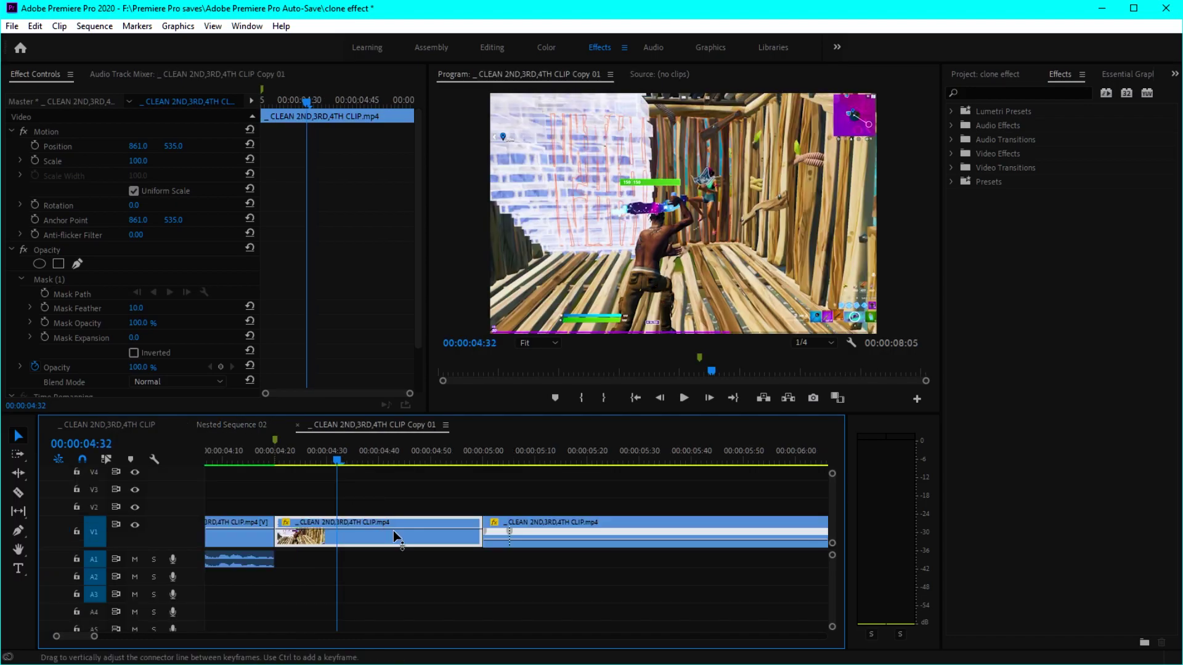
key(ctrl+z)
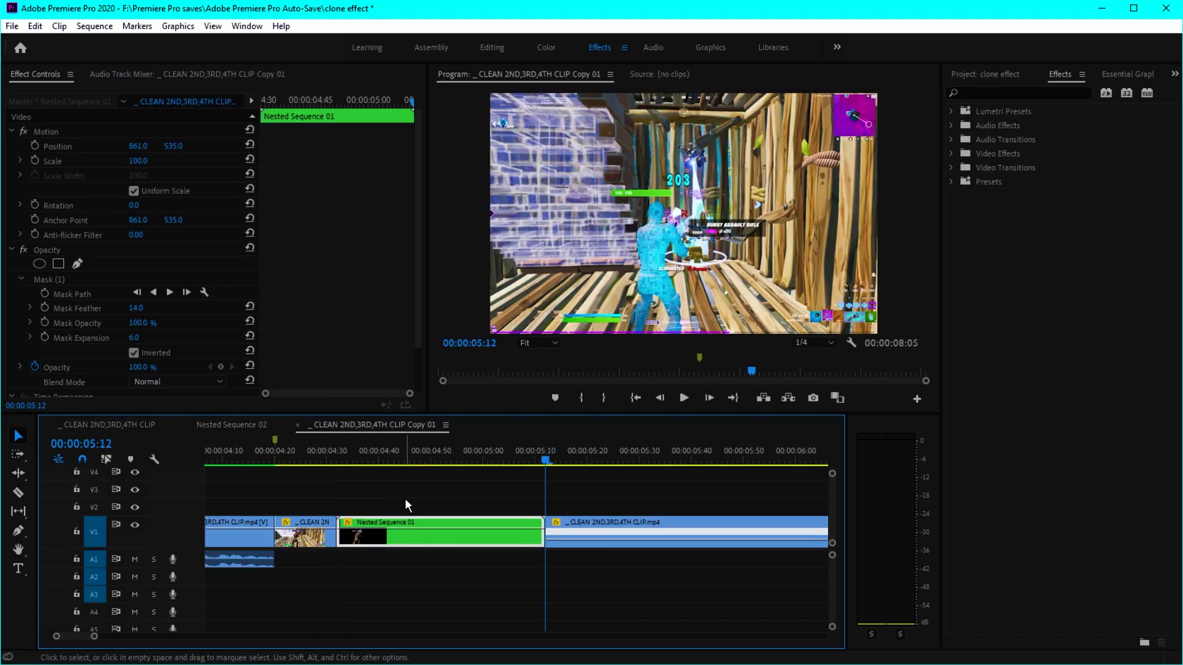
drag(375, 504, 328, 504)
mouse_move(426, 462)
mouse_down()
mouse_move(369, 462)
mouse_move(404, 462)
mouse_up()
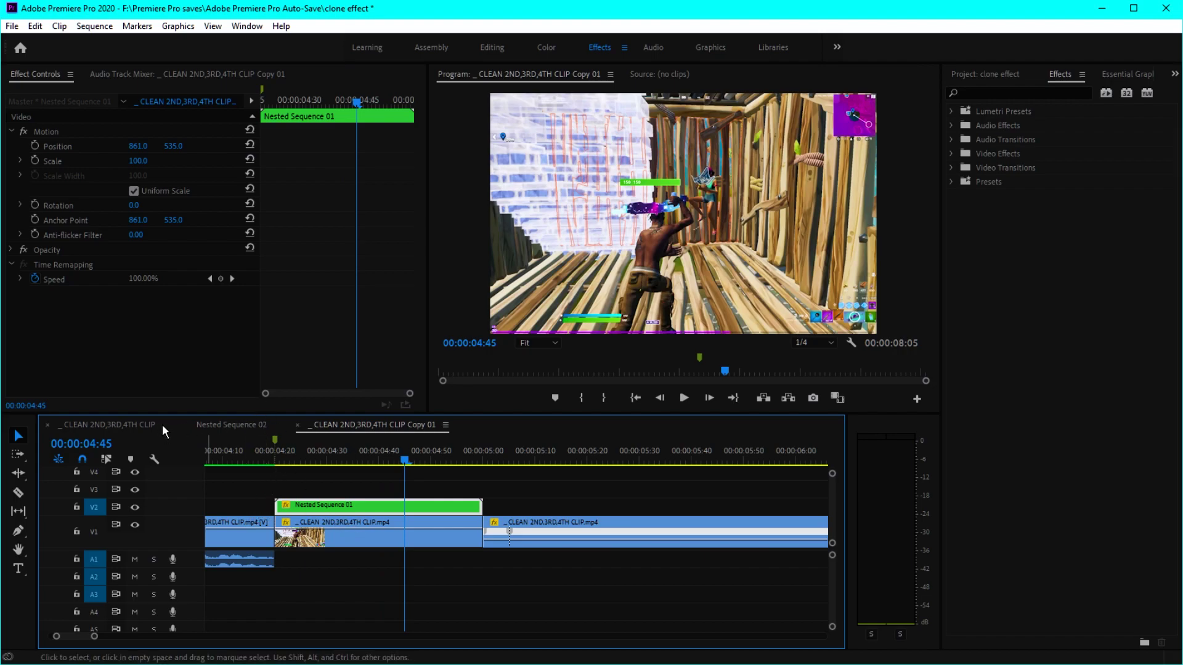
Step: Turn off Video 1's track output so only the masked figure shows
click(325, 495)
click(327, 504)
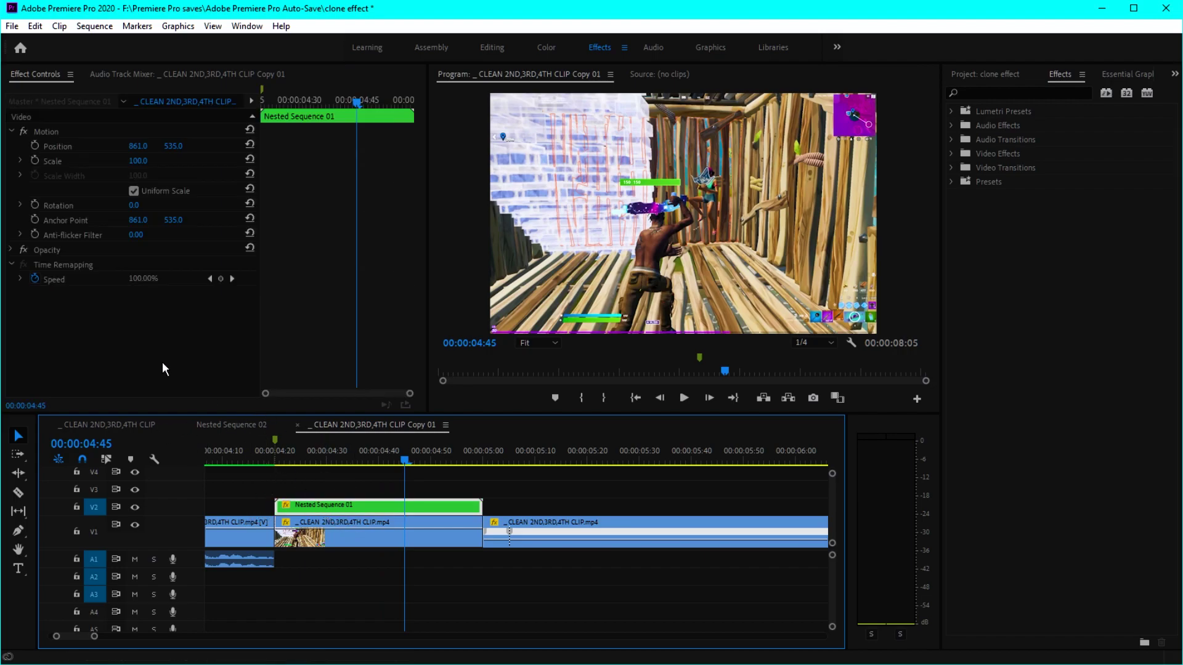
click(11, 250)
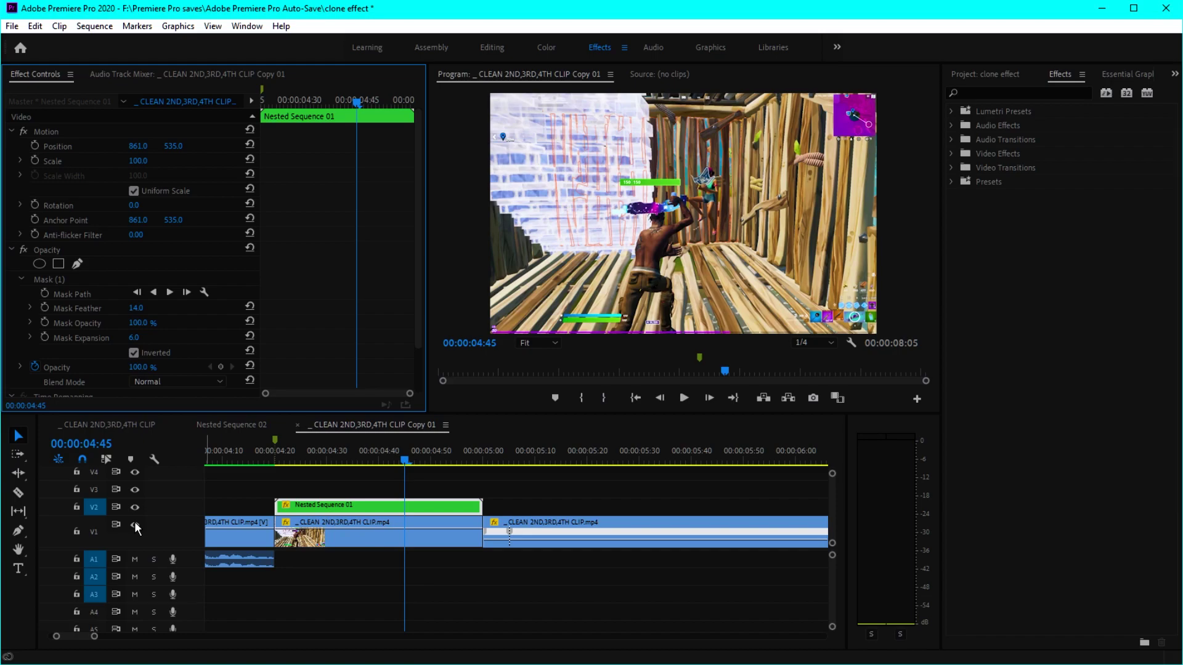
click(135, 525)
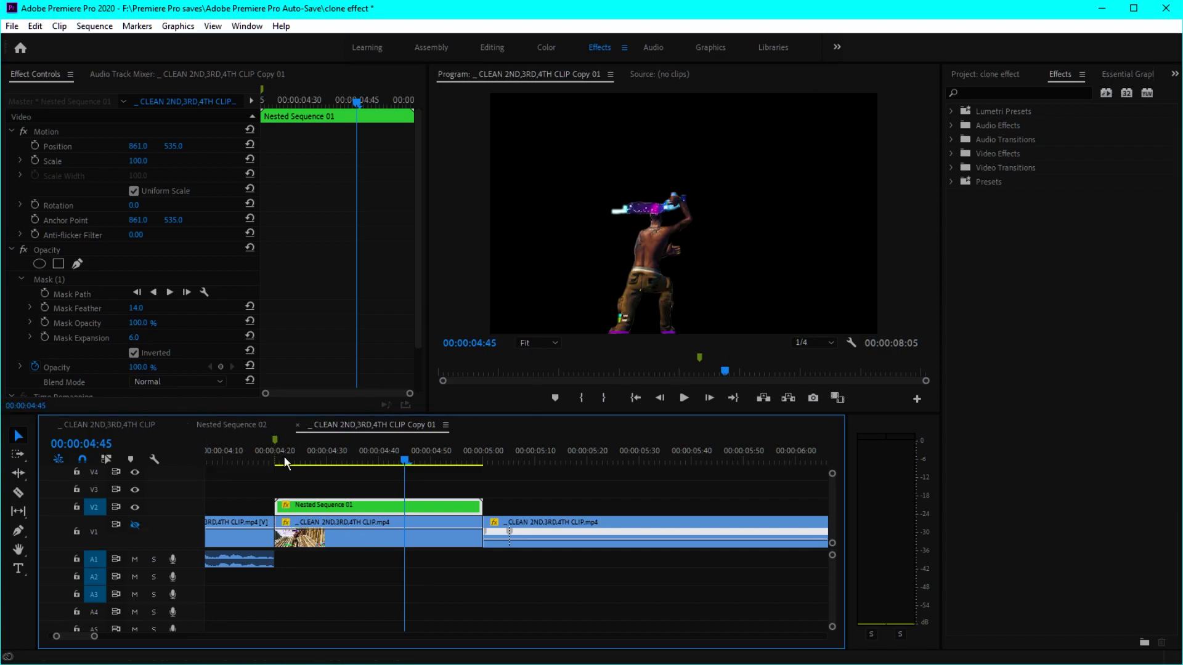
Step: Nest the Nested Sequence 01 clip on V2 as Nested Sequence 07
right_click(335, 504)
click(377, 331)
click(532, 354)
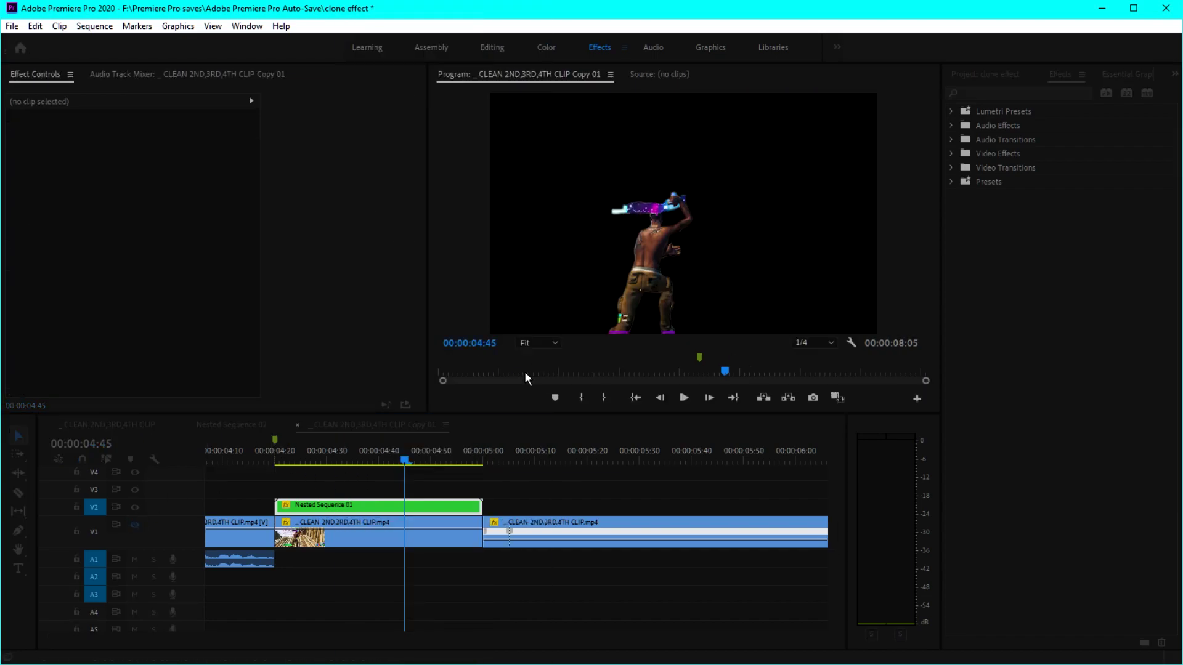
click(375, 504)
click(363, 459)
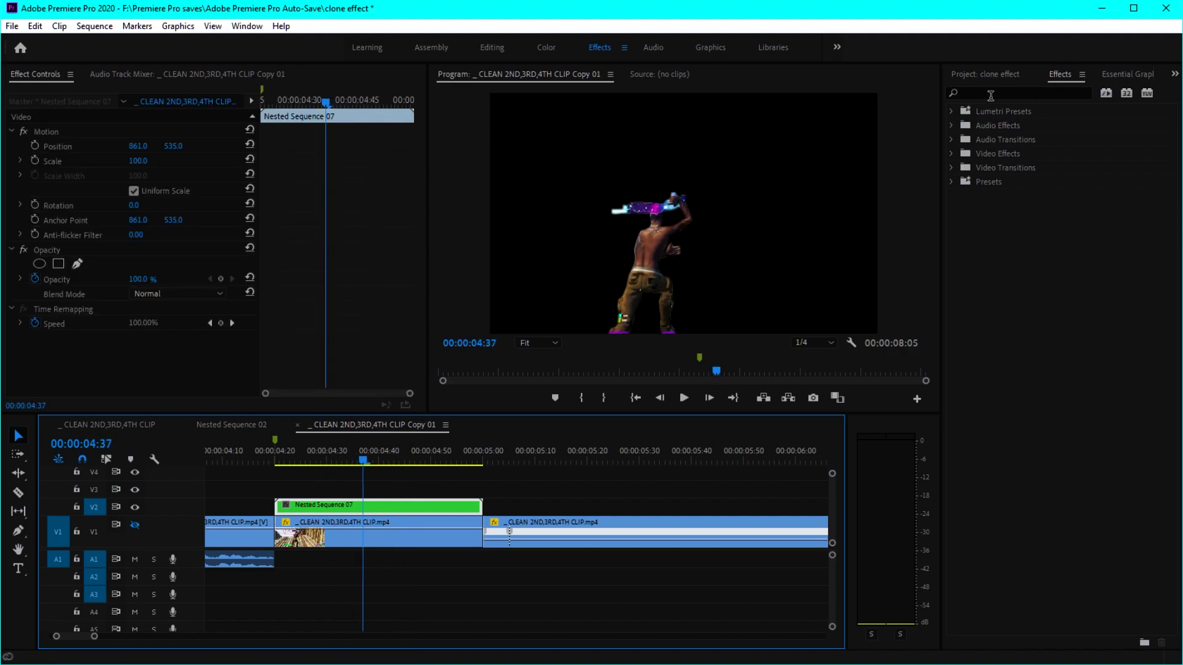
Step: Cancel the preset import and search the Effects panel for 'clone' presets
right_click(980, 185)
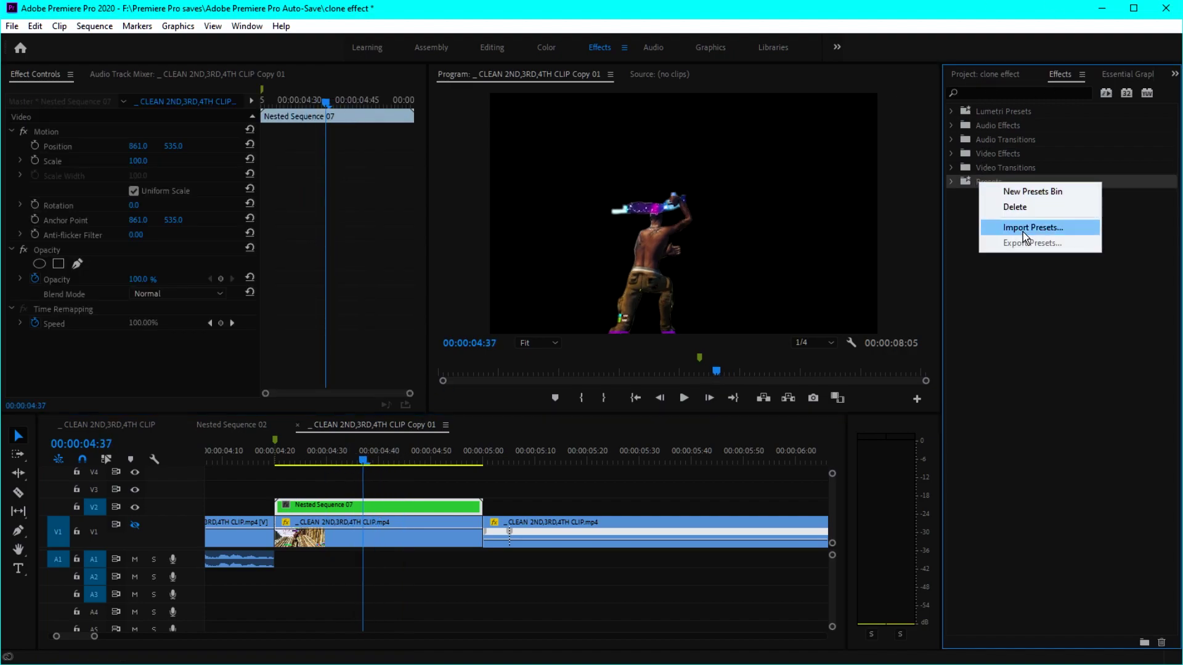
click(1022, 232)
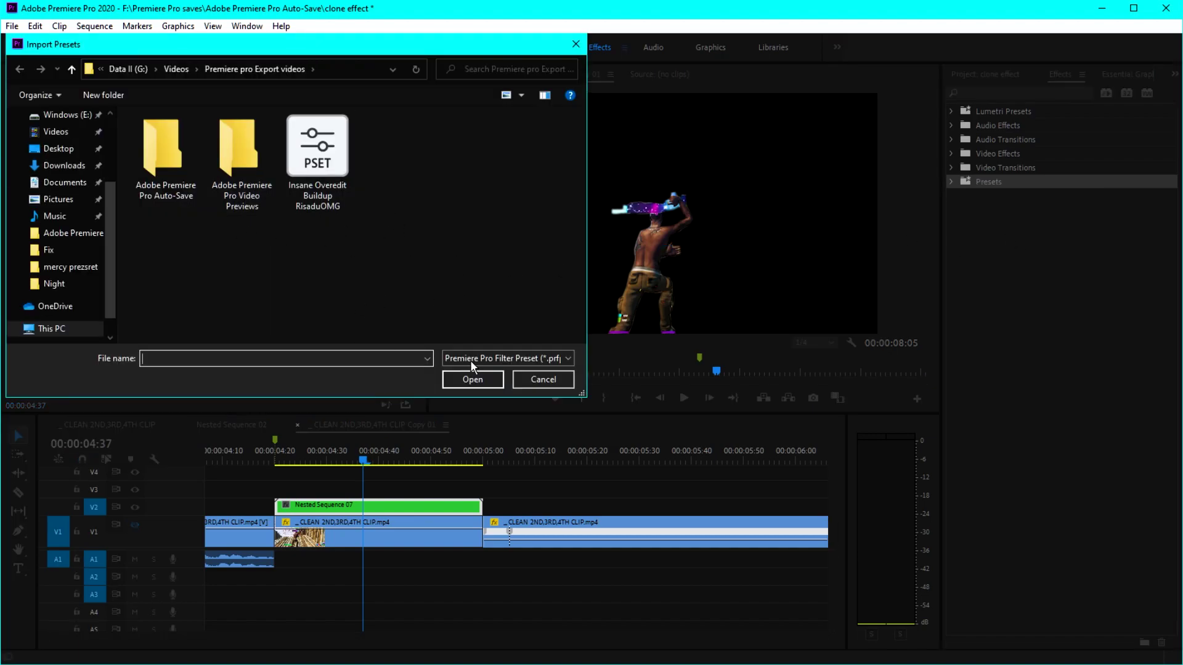
click(580, 48)
click(973, 93)
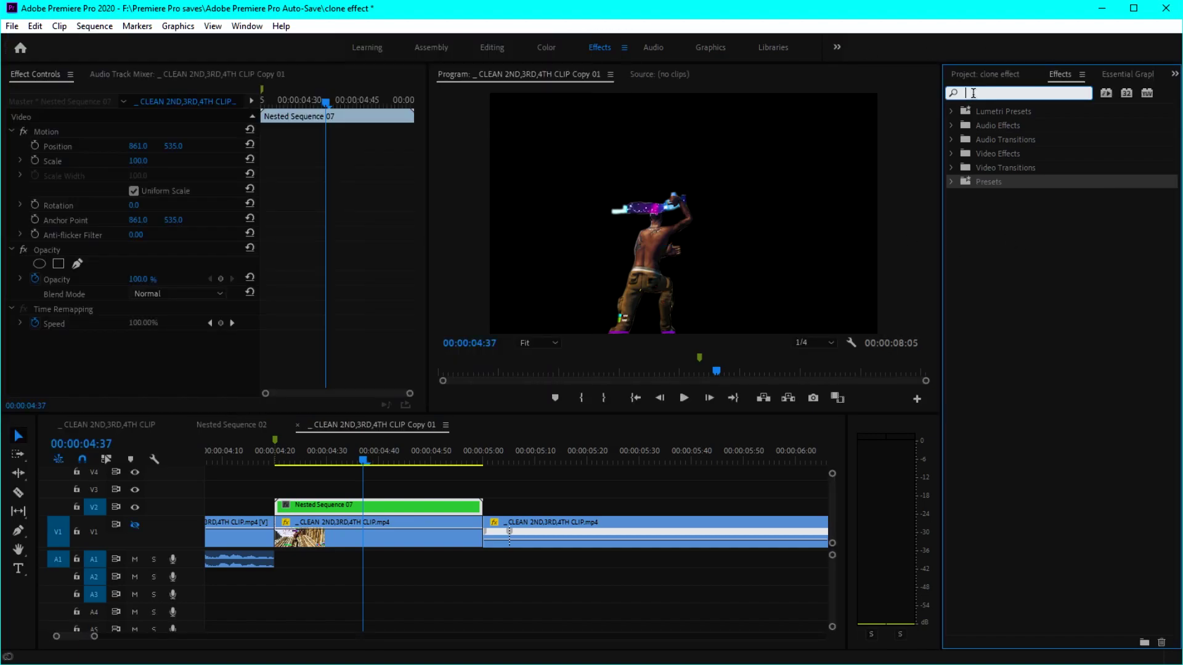
text(clone)
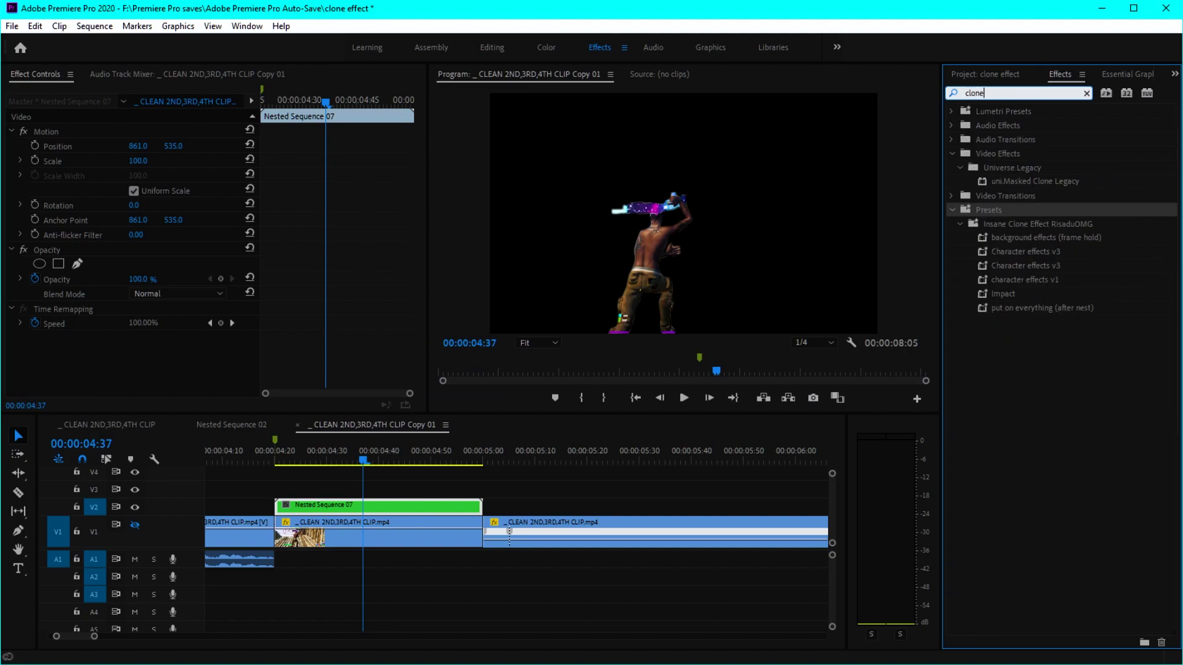
click(958, 167)
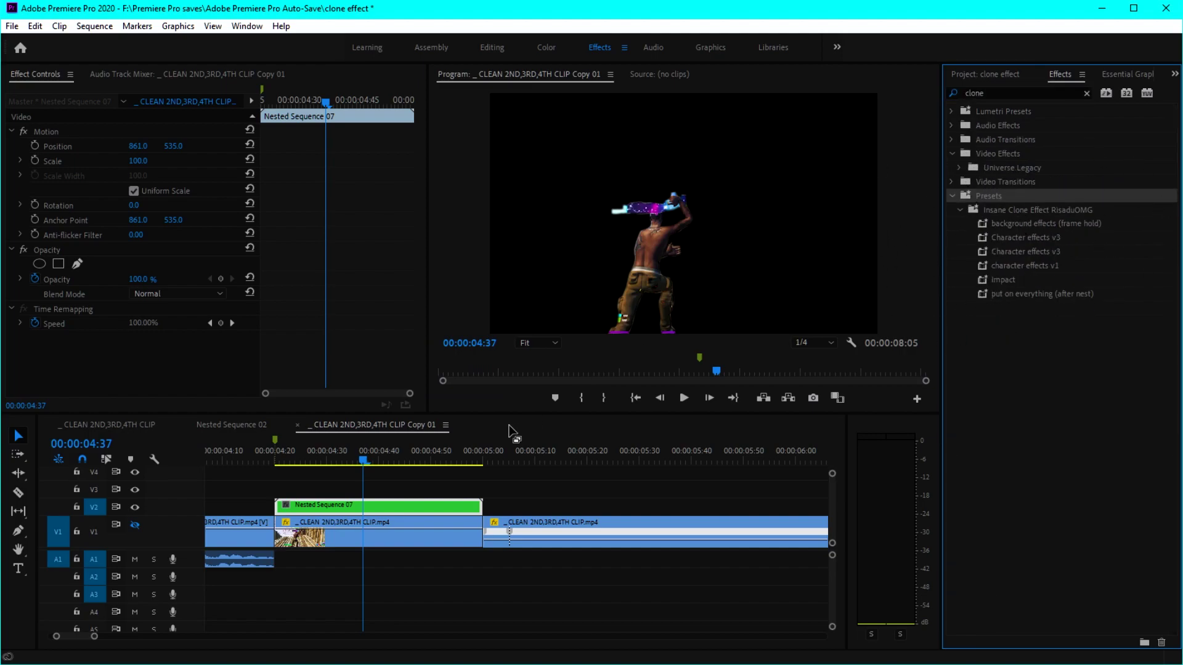
scroll(230, 487, up, 2)
Step: Duplicate Nested Sequence 07 onto tracks V3 and V4 above the original
drag(354, 504, 353, 491)
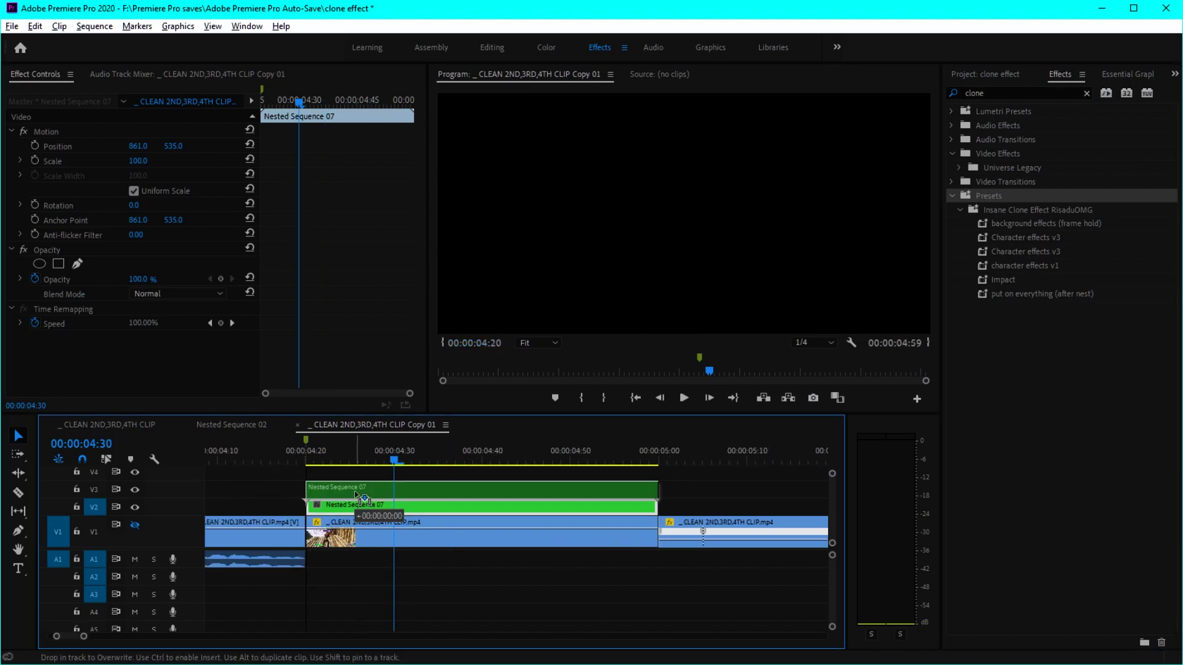
double_click(183, 524)
drag(325, 502, 420, 527)
click(251, 493)
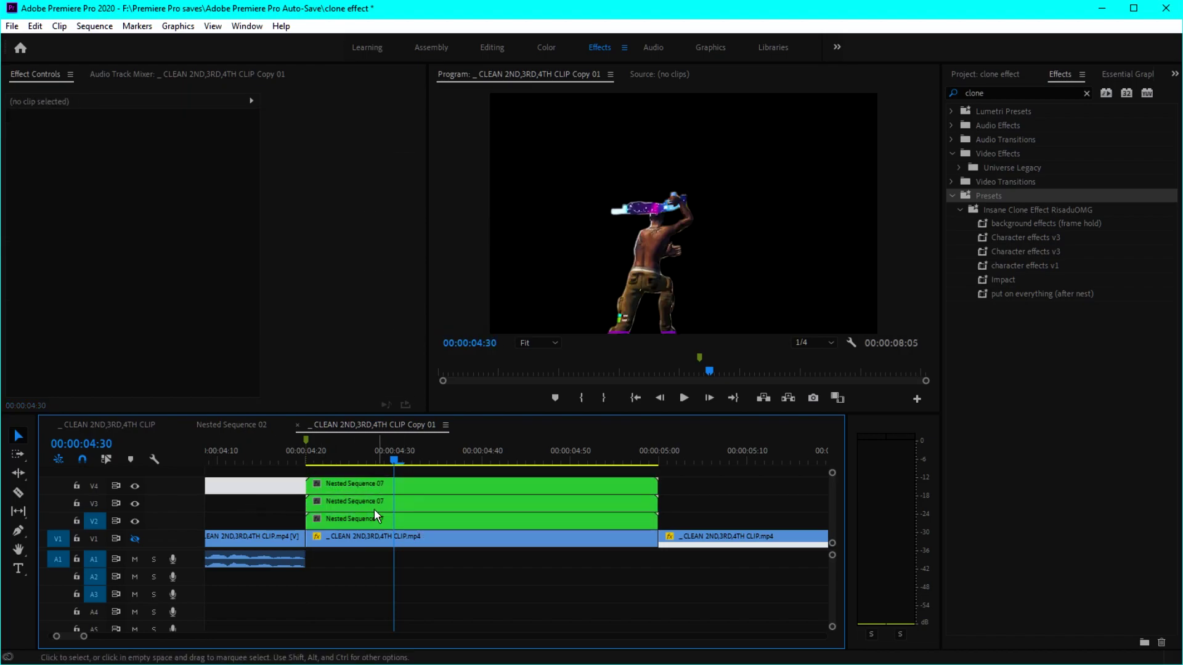
Step: Apply the 'Background effects (frame hold)' preset to the frozen gameplay clip on V1
click(364, 523)
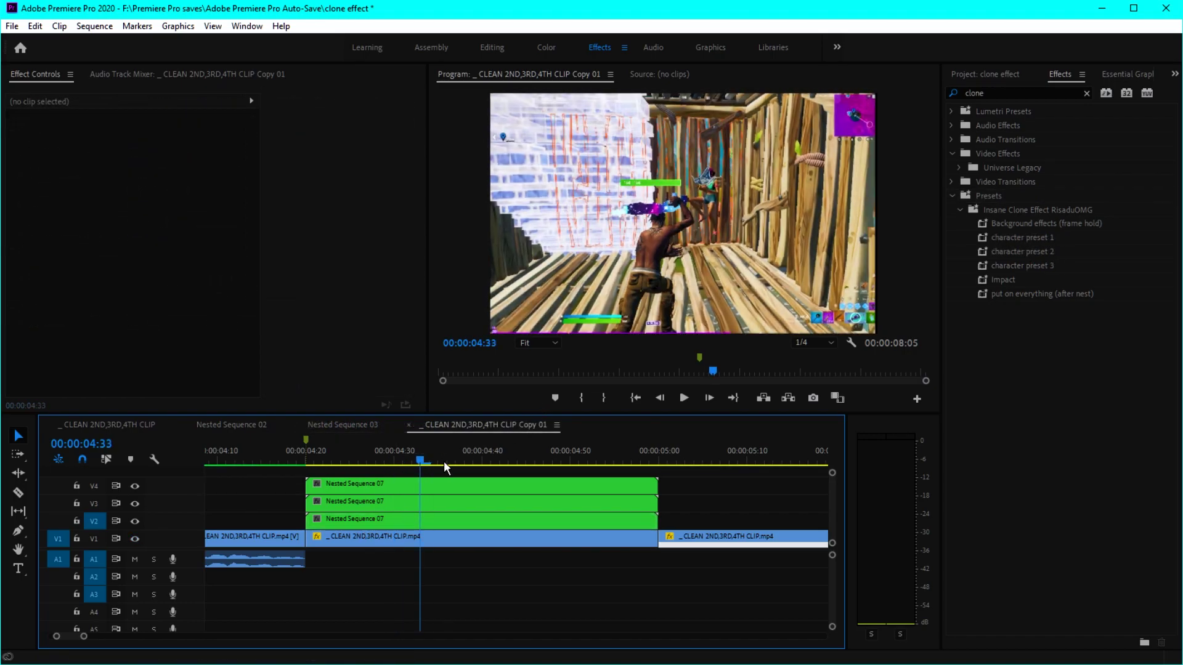
click(402, 484)
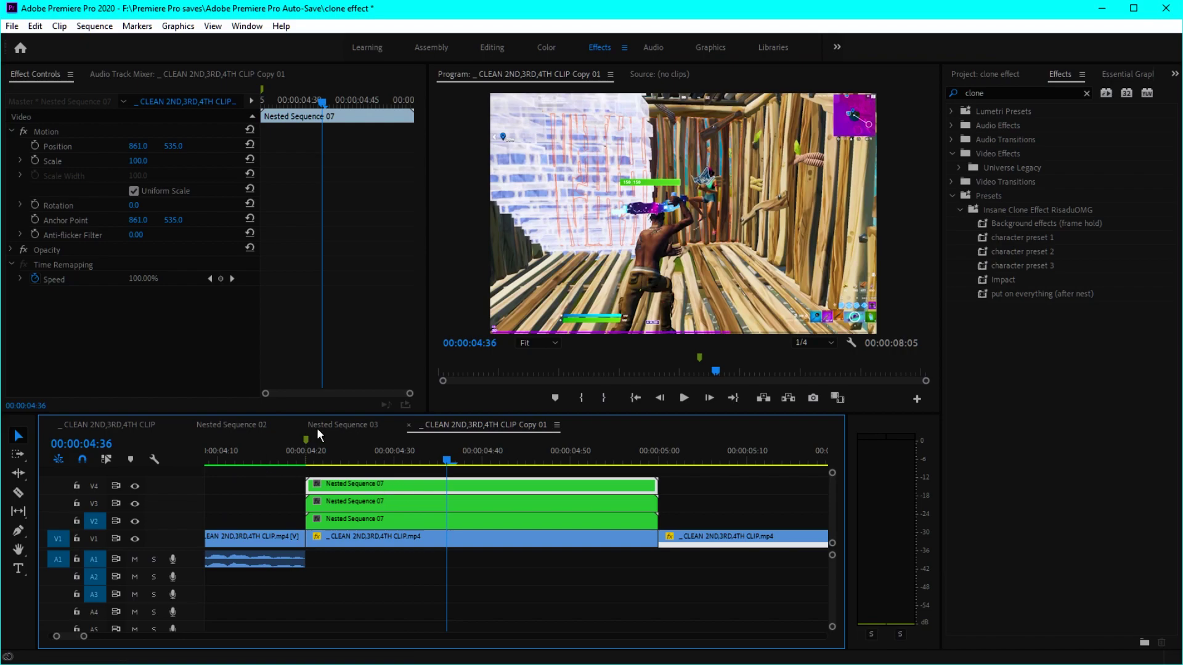
click(1054, 224)
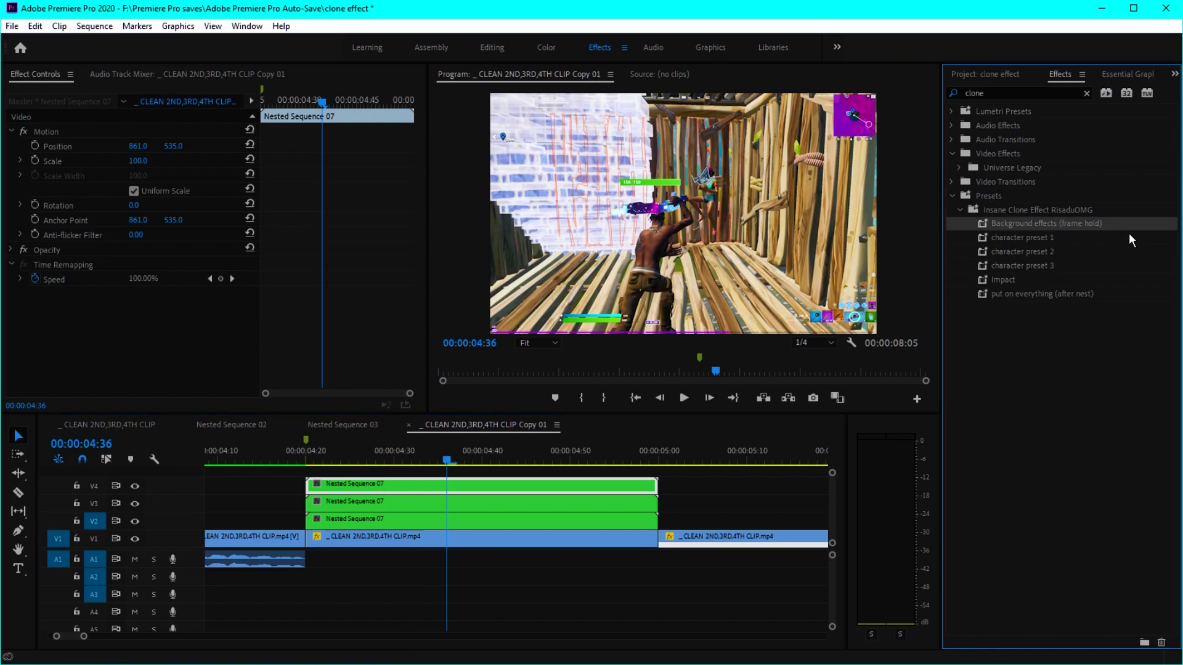
drag(1044, 223, 497, 539)
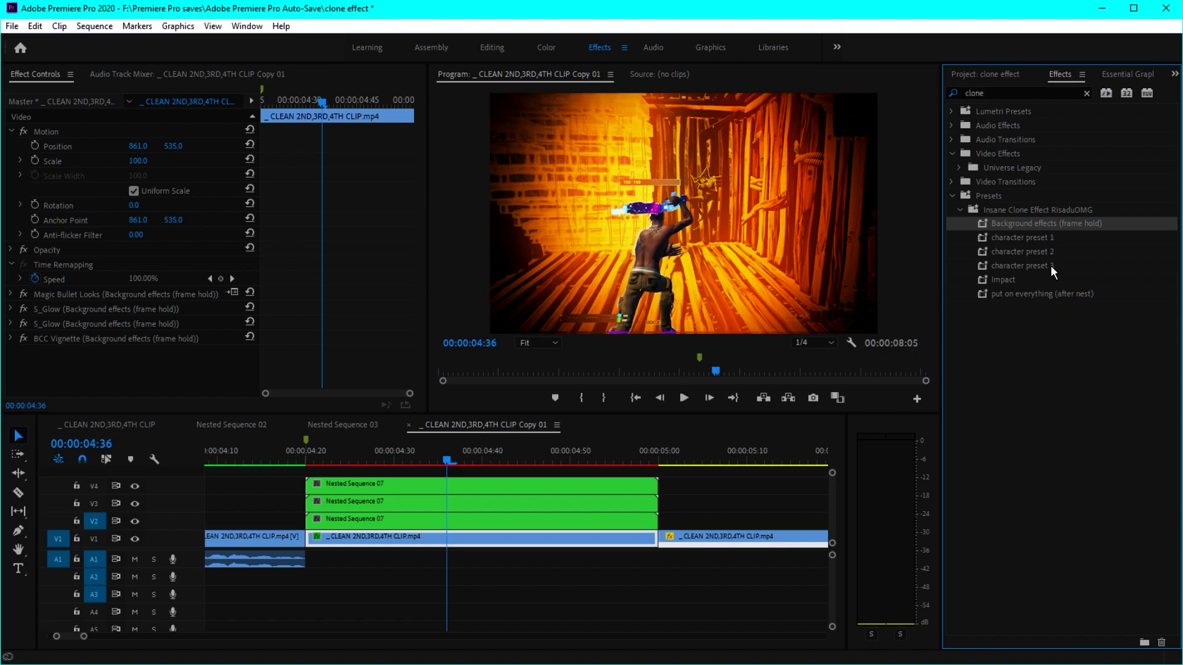
Step: Apply character presets 3, 2 and 1 to the V4, V3 and V2 copies, then select all stacked clips
drag(1037, 267, 494, 484)
drag(1053, 254, 421, 503)
drag(1049, 239, 514, 532)
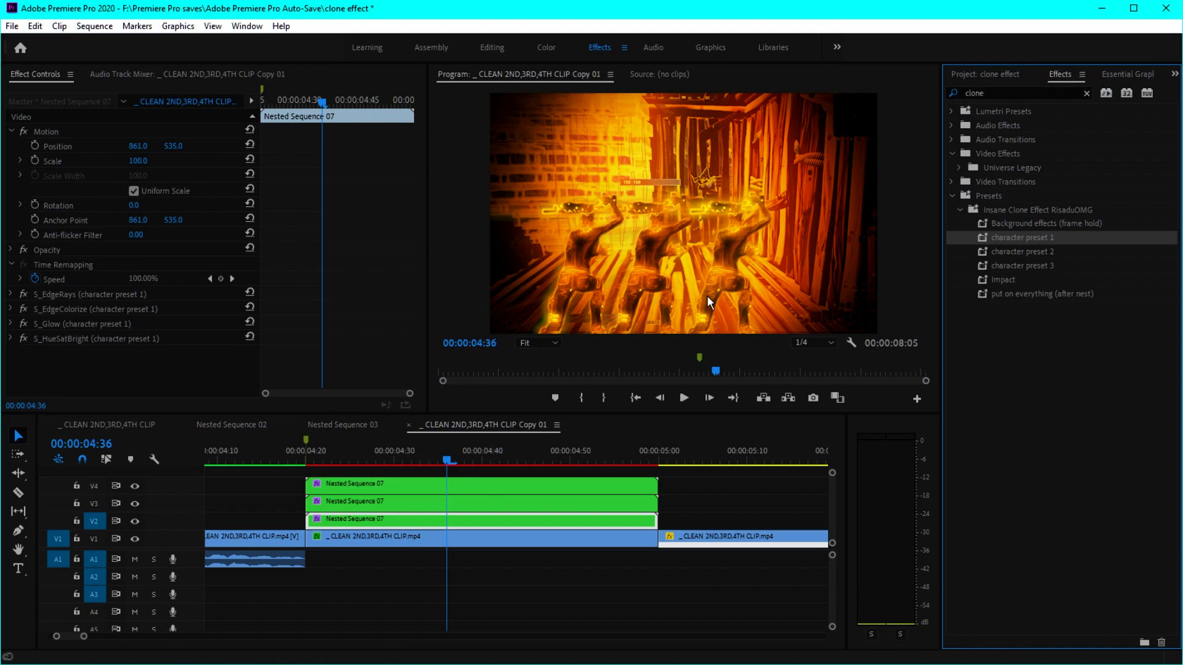
drag(558, 573, 408, 485)
right_click(408, 485)
Step: Nest the clones as Nested Sequence 08, apply 'put on everything (after nest)', and return to _CLEAN 2ND,3RD,4TH CLIP
click(449, 350)
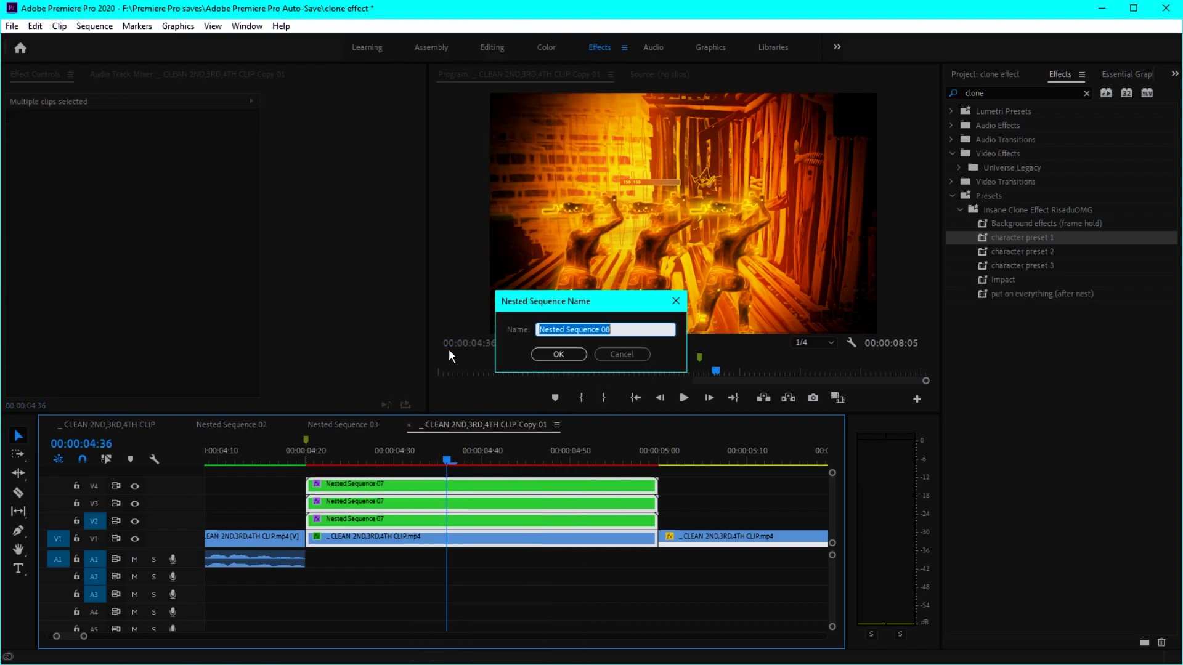
click(563, 356)
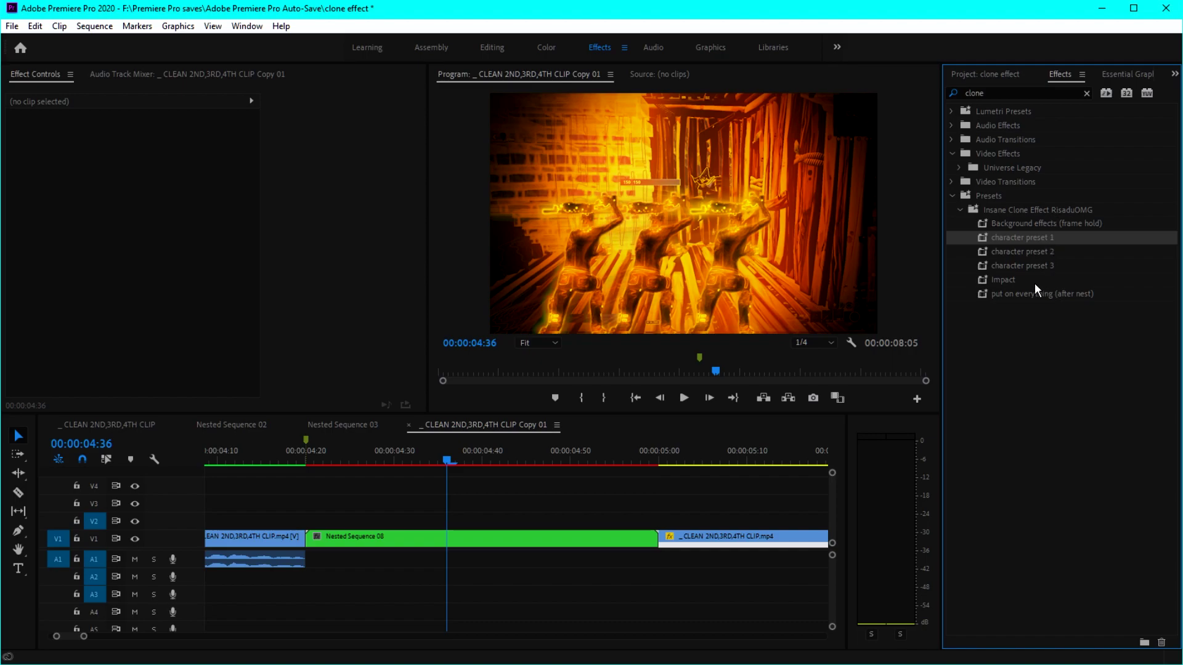
drag(1081, 294, 499, 548)
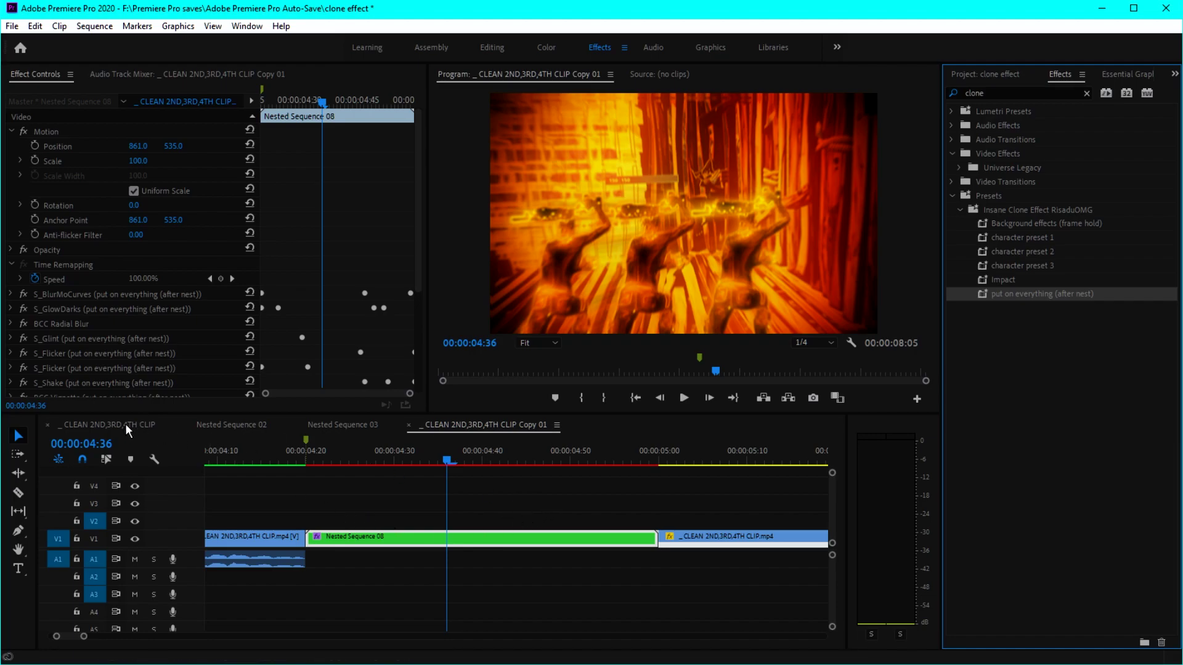
click(108, 424)
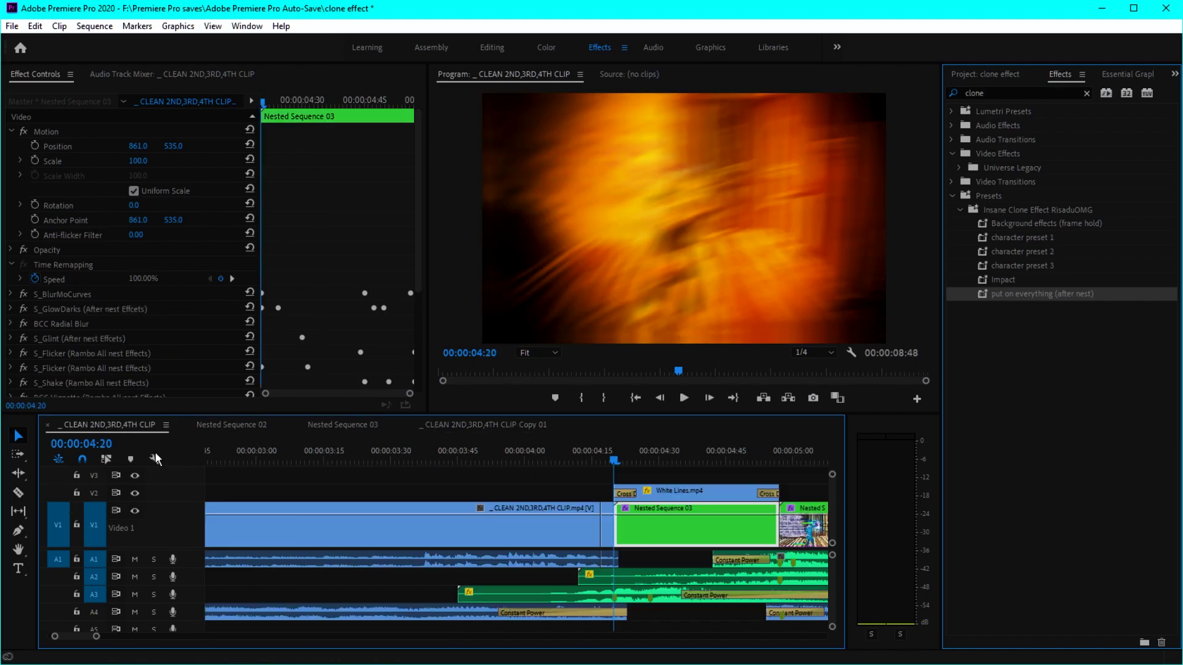
Step: Paste White Lines.mp4 onto V2 above Nested Sequence 08, starting at 04:20
click(683, 492)
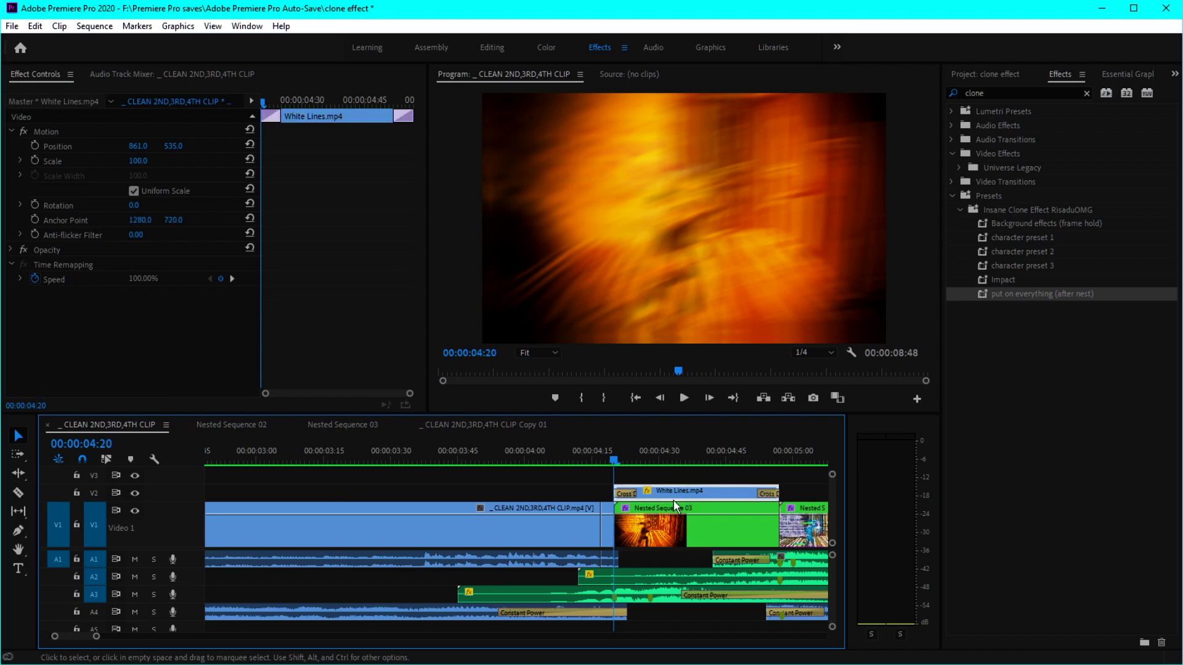
click(460, 427)
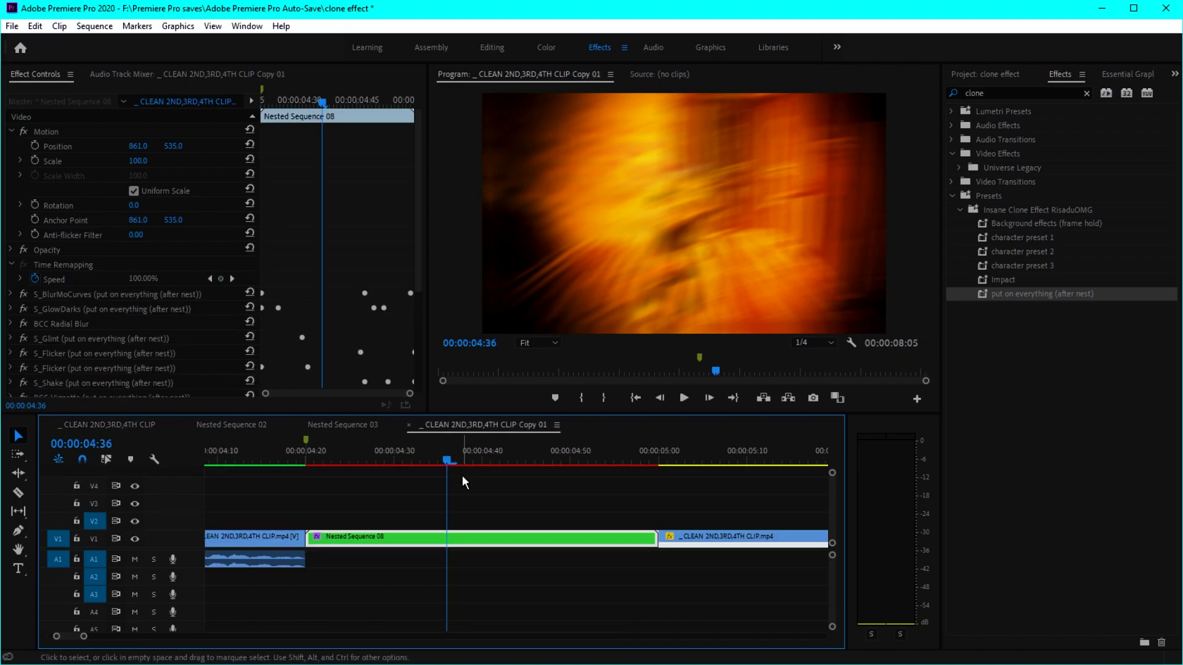
click(412, 498)
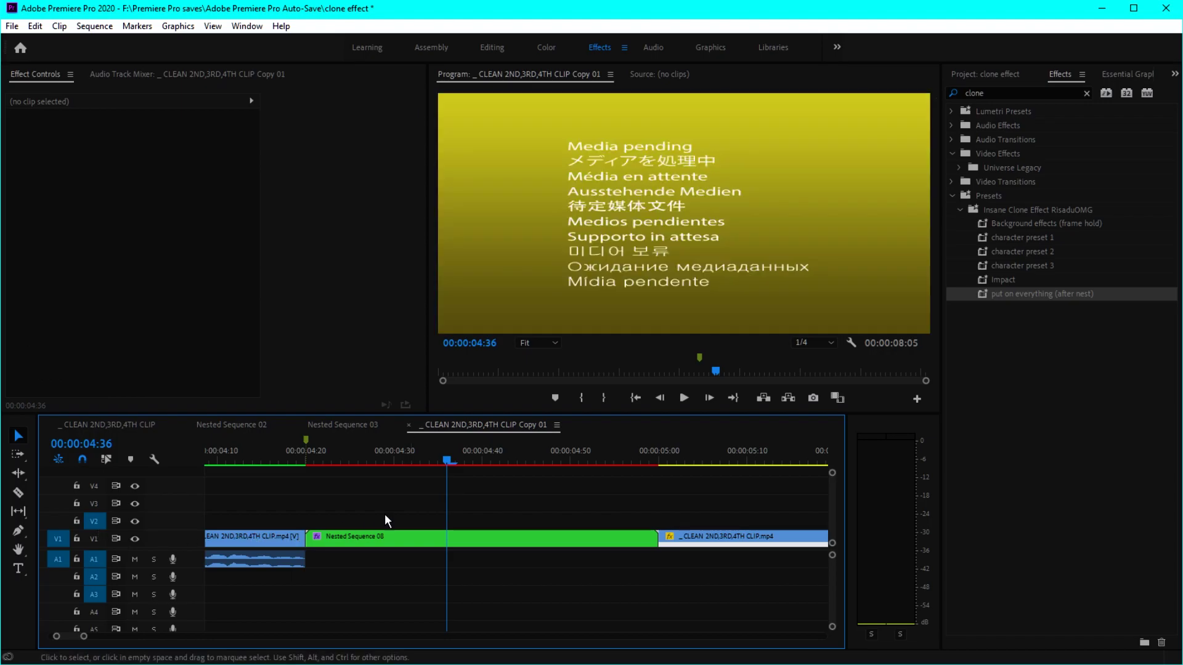
key(ctrl+v)
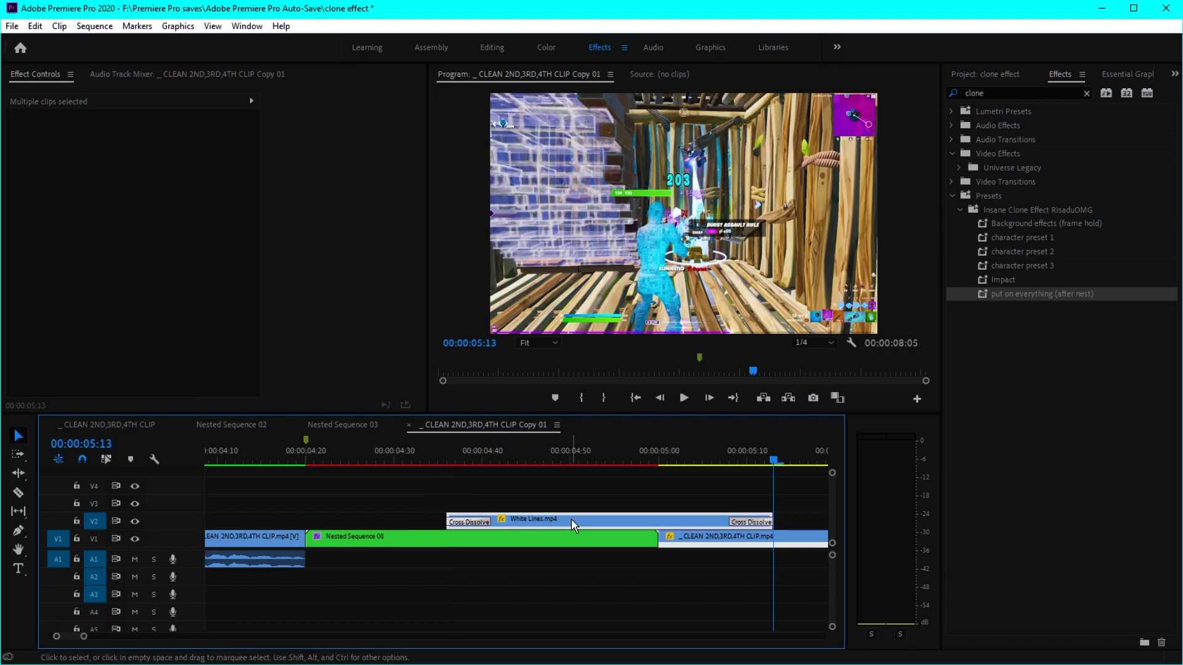
drag(572, 519, 428, 509)
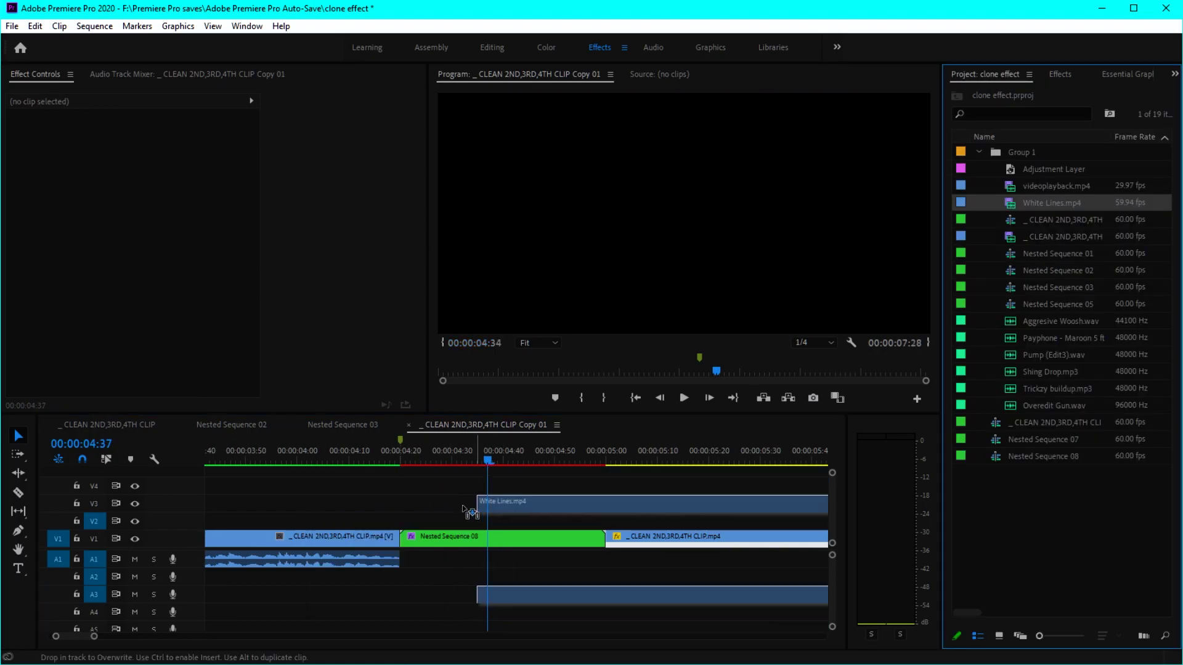
drag(468, 512, 401, 519)
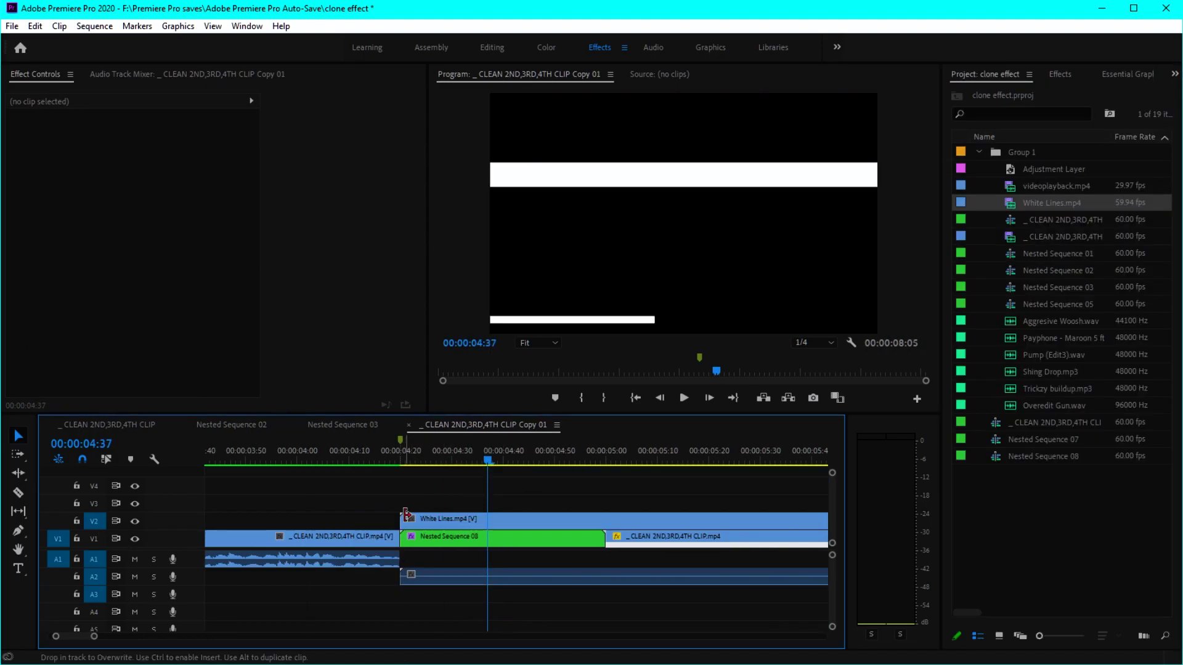
Step: Remove the White Lines audio and trim the overlay so it ends at 5:00
click(463, 580)
key(Delete)
drag(407, 459, 606, 490)
key(c)
click(610, 523)
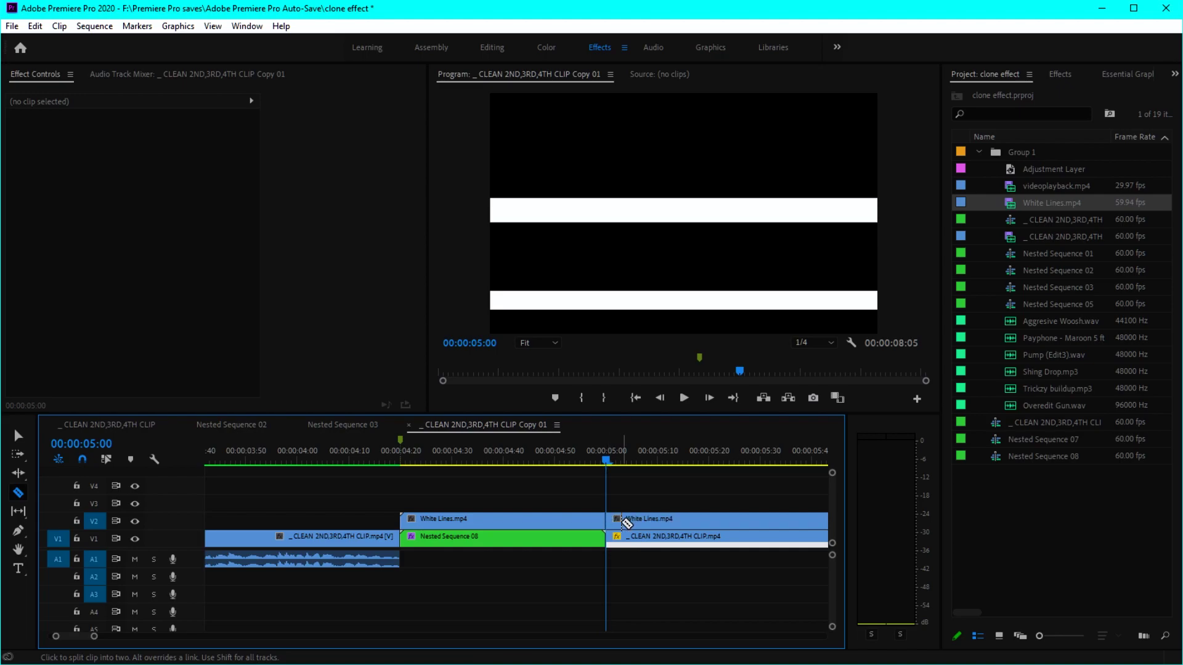
key(=)
key(=)
key(v)
click(613, 523)
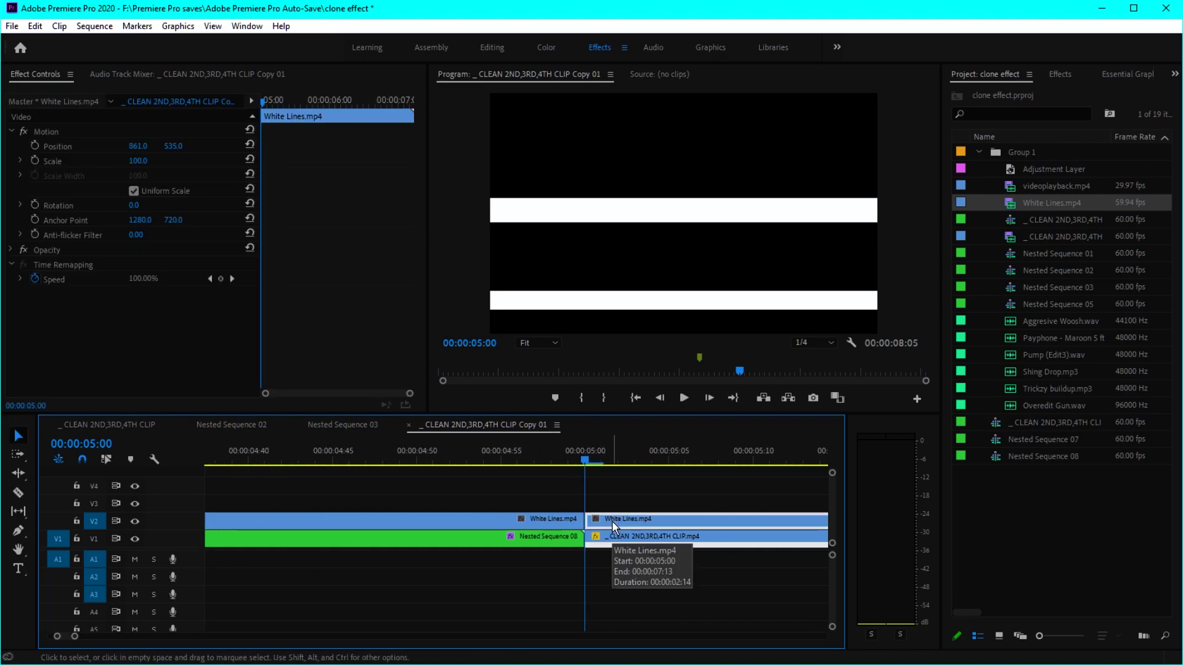
key(Delete)
click(400, 463)
key(minus)
key(minus)
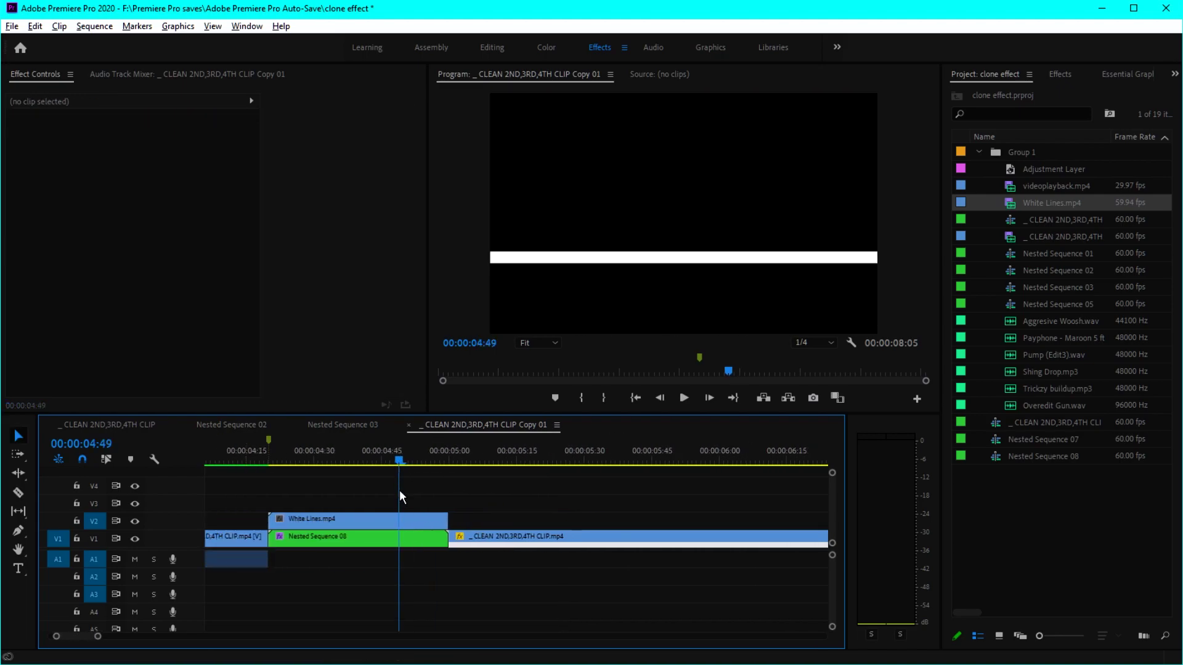
Step: Set the White Lines blend mode to Overlay with 20% opacity
click(344, 519)
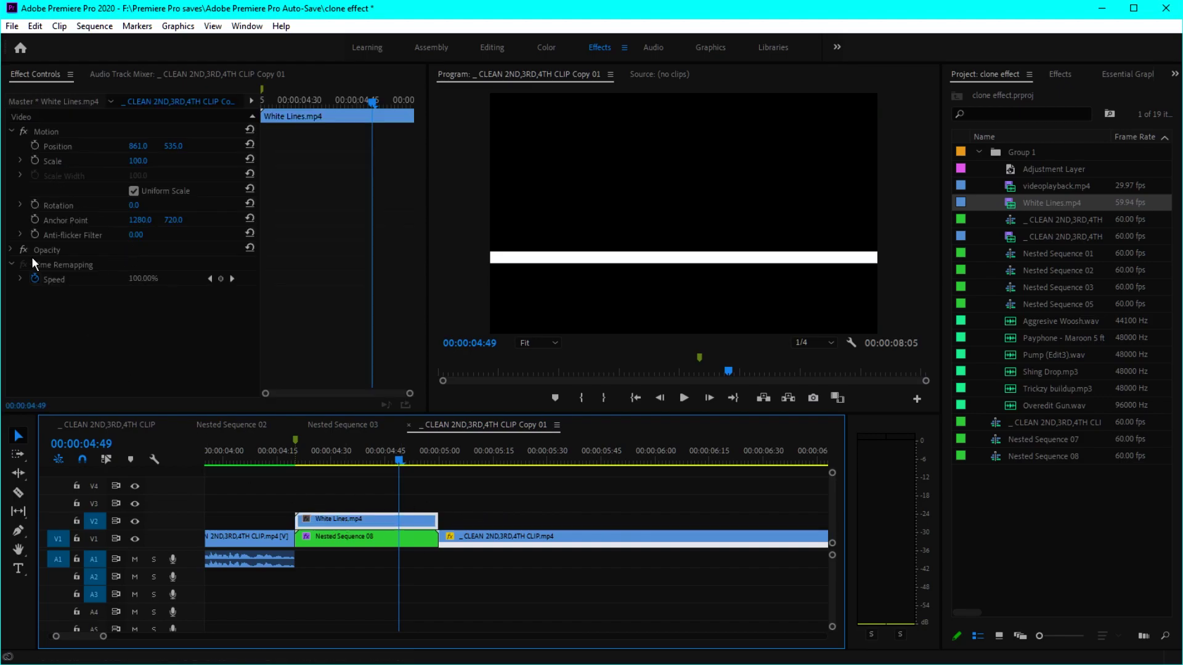
click(10, 249)
click(157, 294)
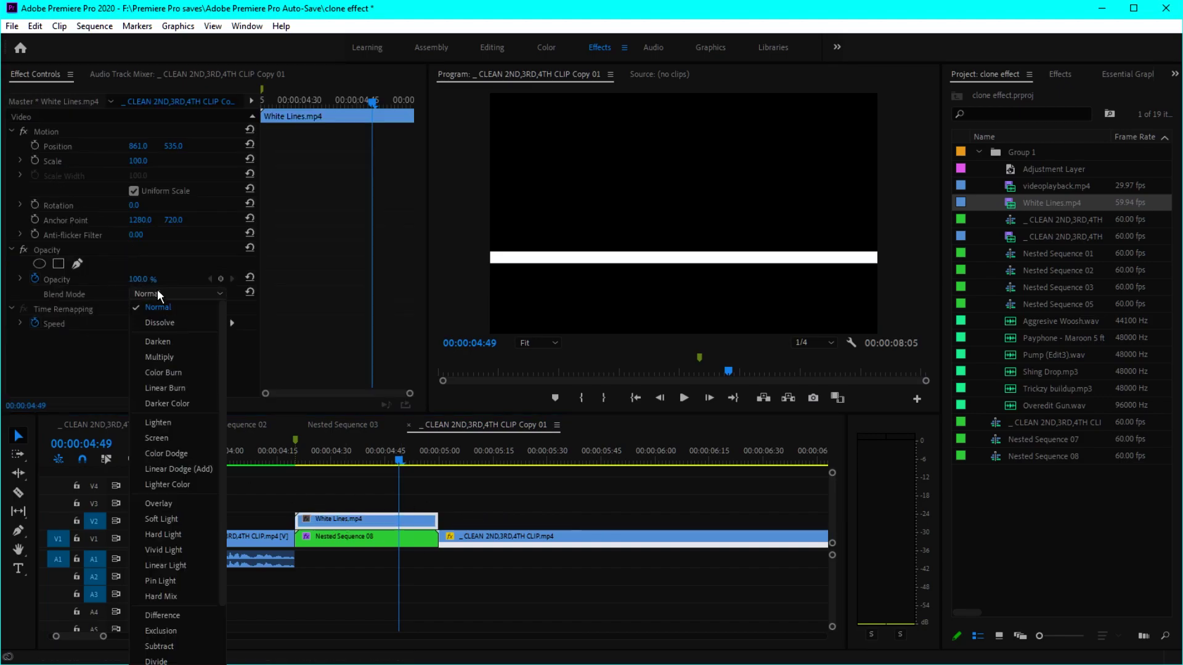
click(172, 501)
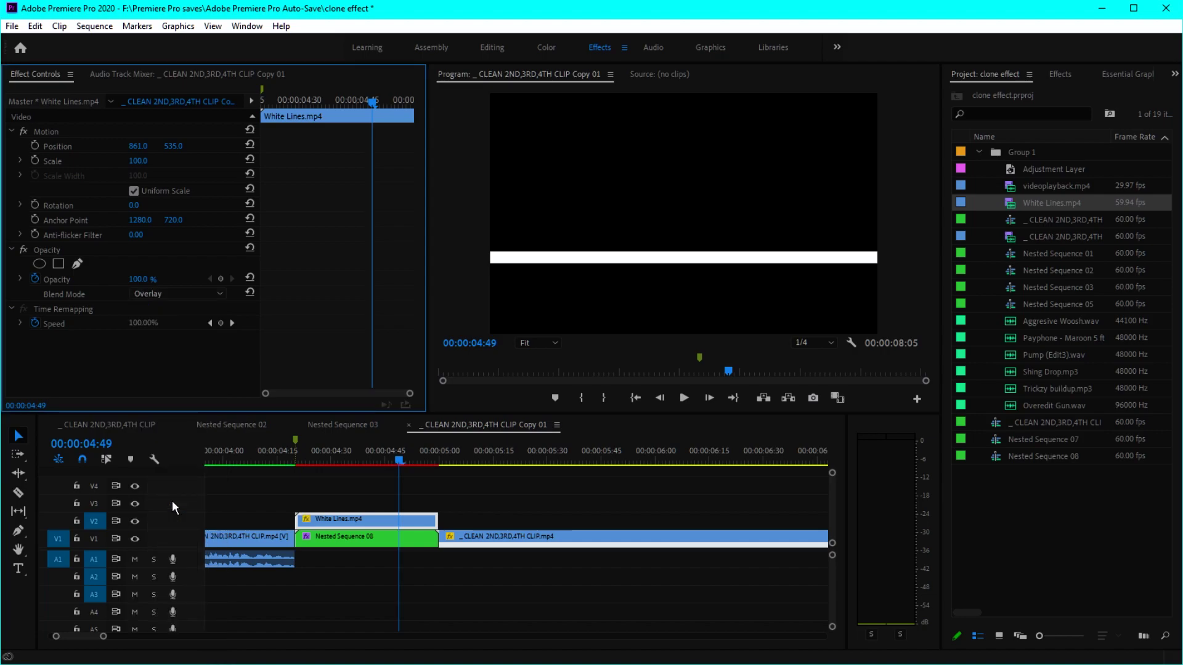
key(=)
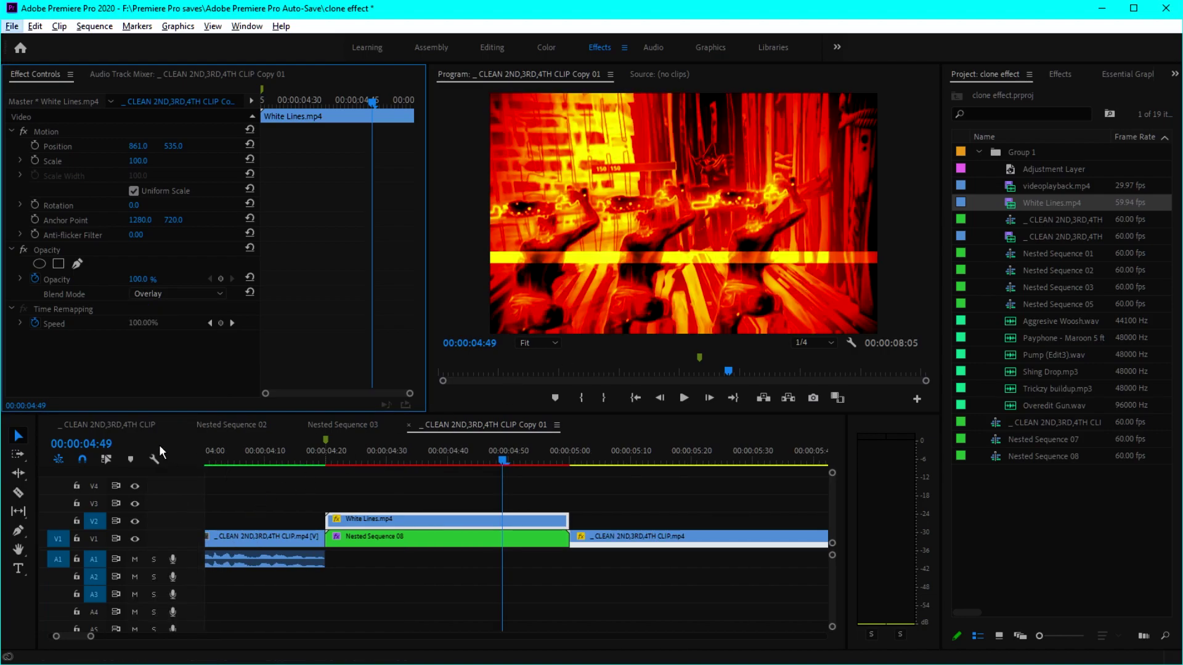
click(34, 278)
click(140, 279)
text(20)
key(Return)
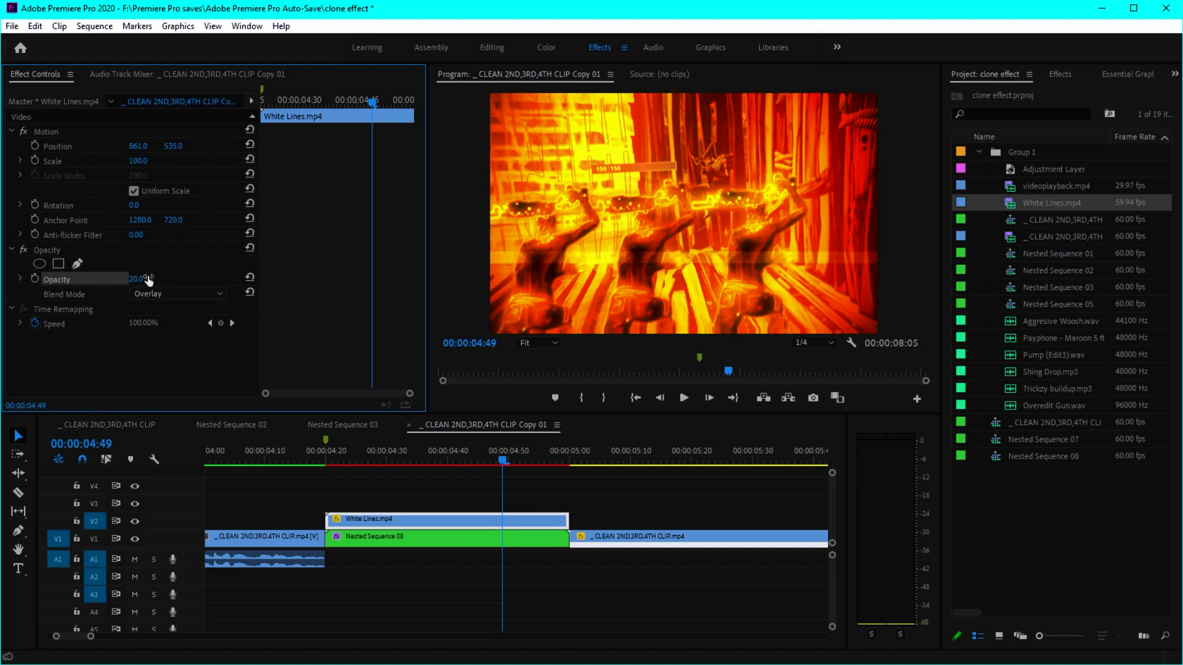
Step: Add Cross Dissolves to both ends of the White Lines clip with Ctrl+D
click(394, 472)
click(395, 517)
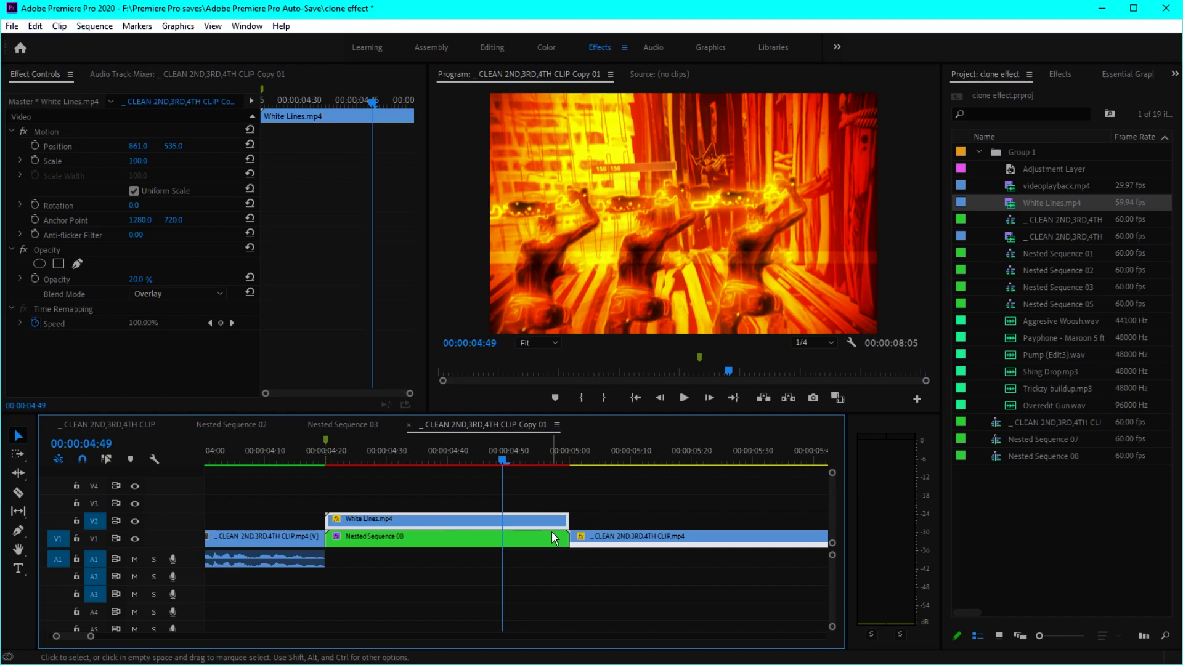
key(ctrl+d)
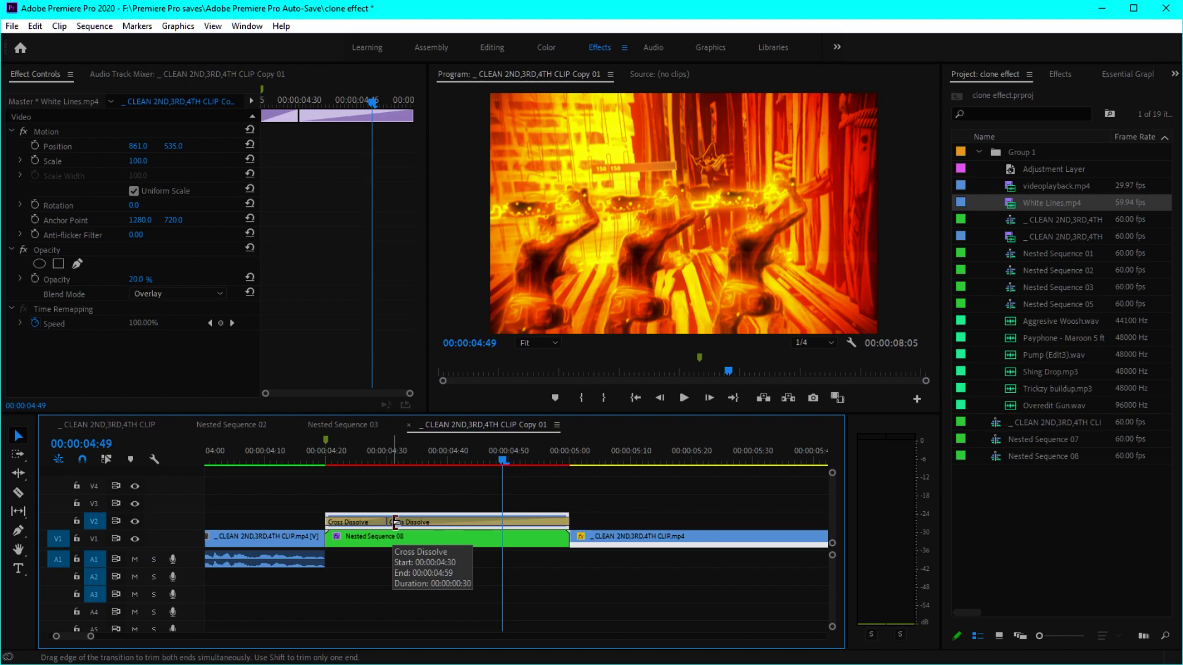
Step: Shorten both White Lines cross dissolves to 5 frames and play back 4:20–5:00
drag(395, 522, 546, 524)
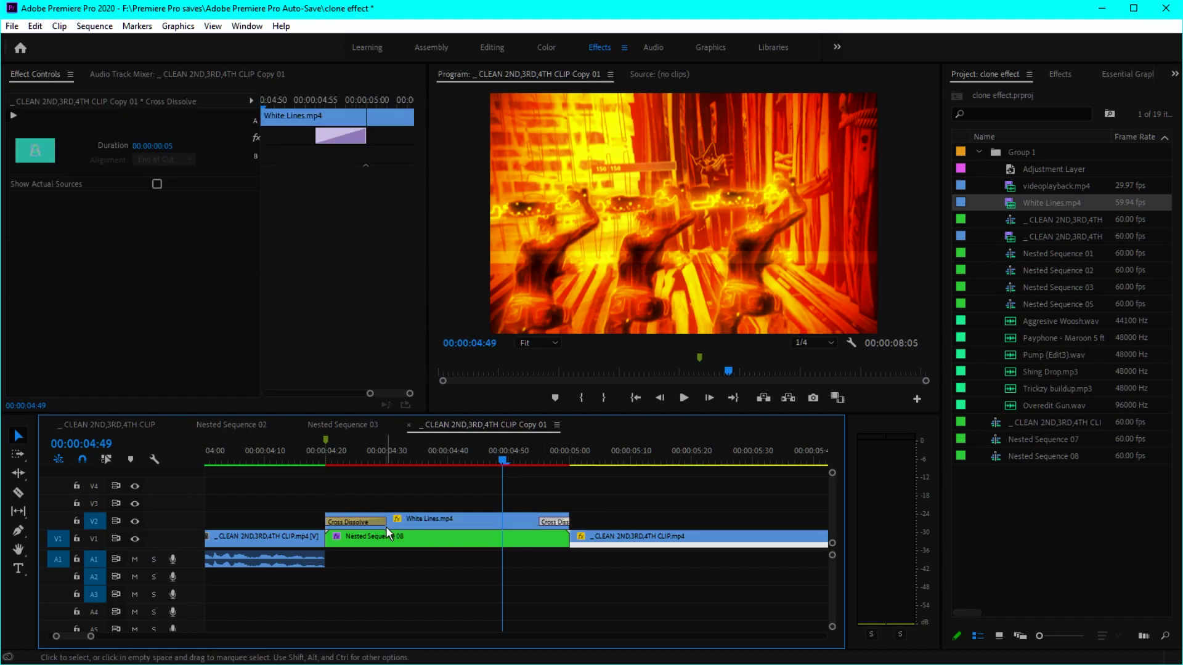
drag(386, 527, 357, 523)
click(326, 462)
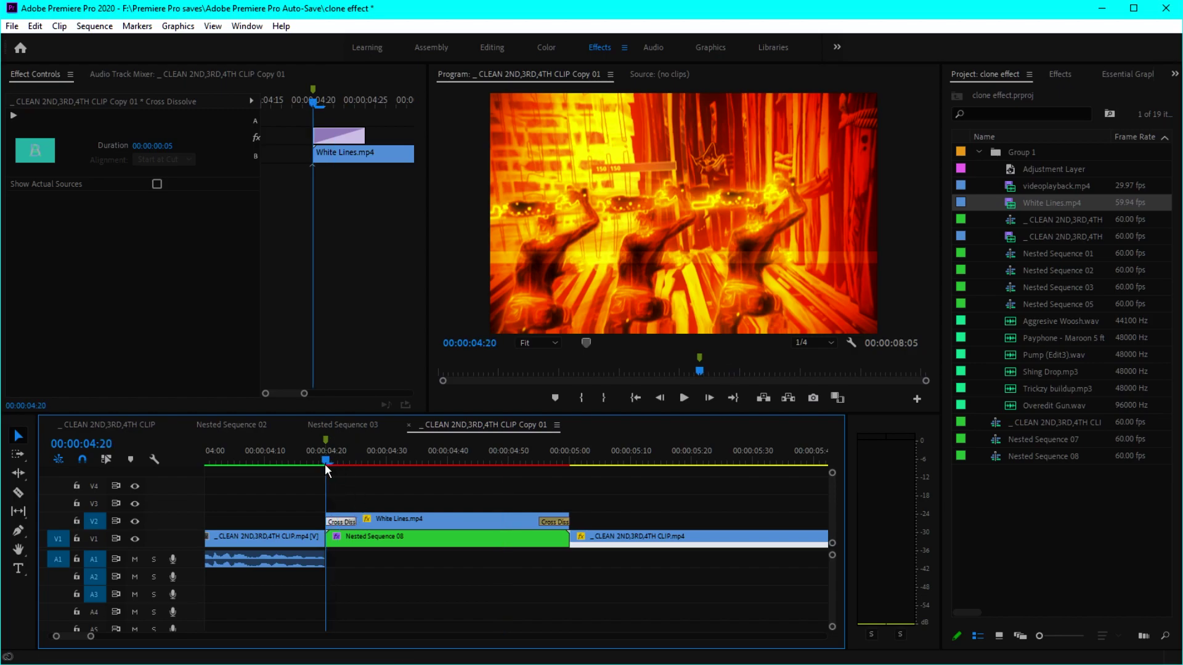
drag(324, 466, 317, 504)
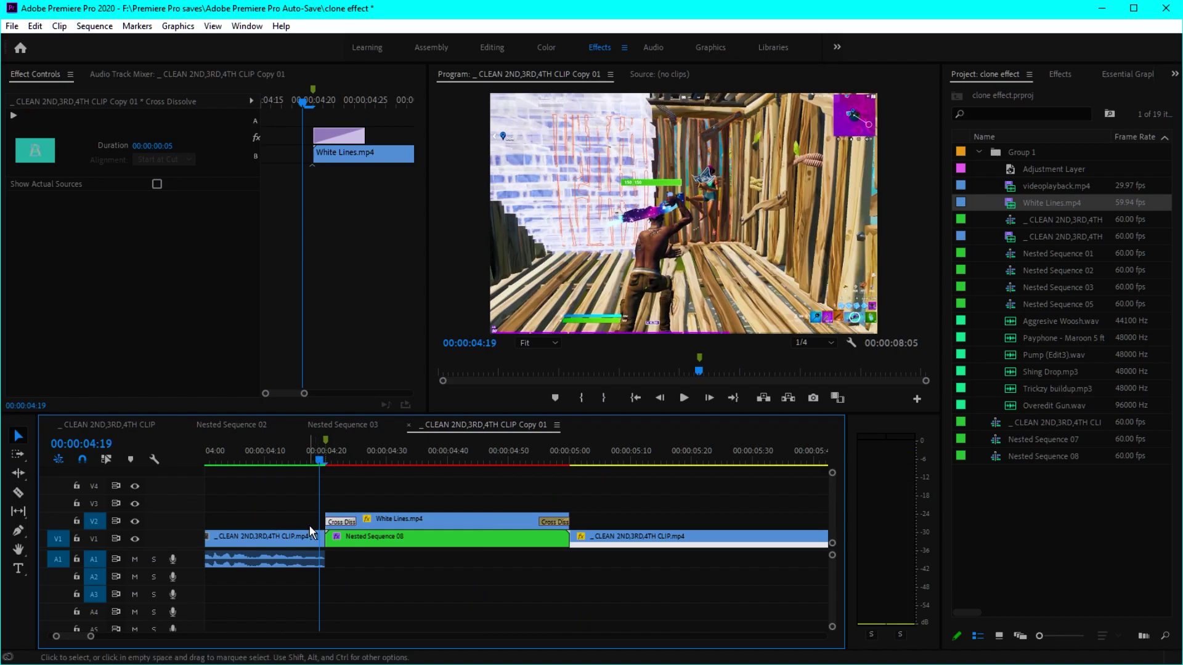
key(space)
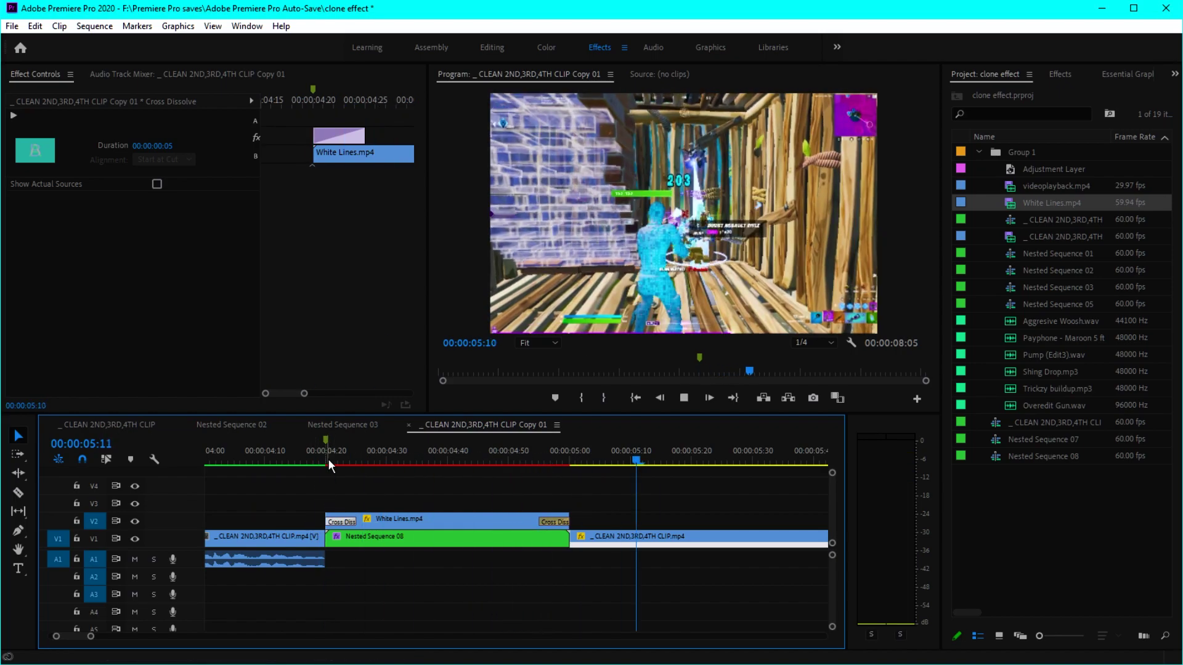
click(571, 463)
Step: Zoom out to the whole sequence, select the clip after 5:00, and show the effects presets
key(minus)
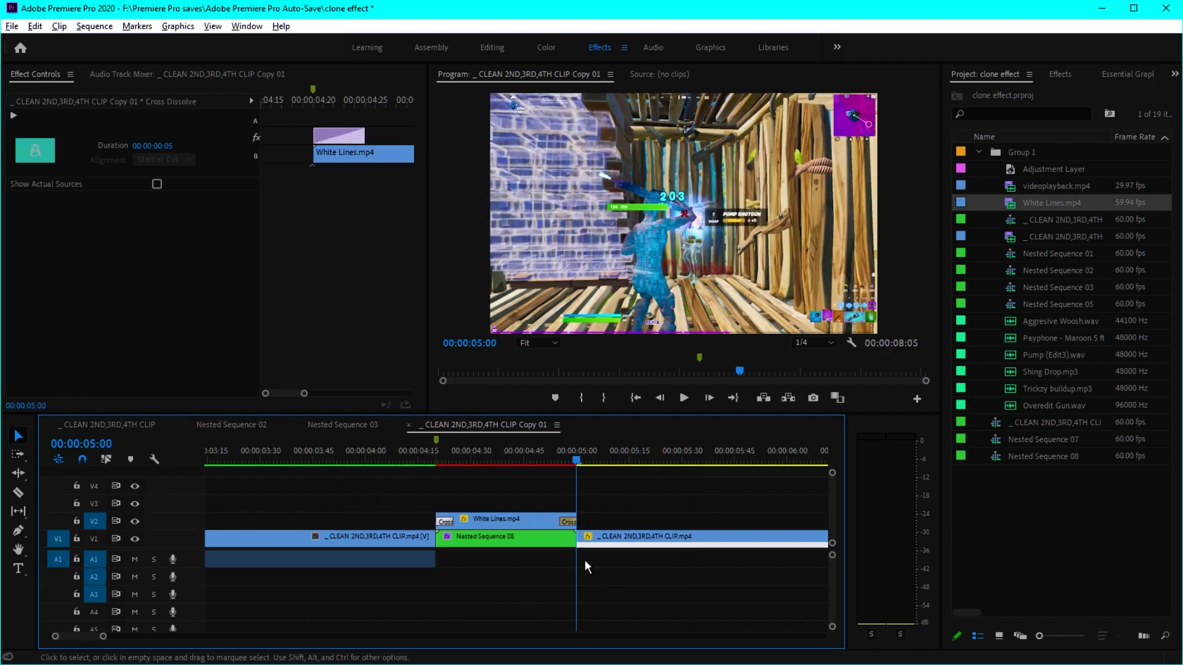
key(minus)
key(minus)
click(676, 539)
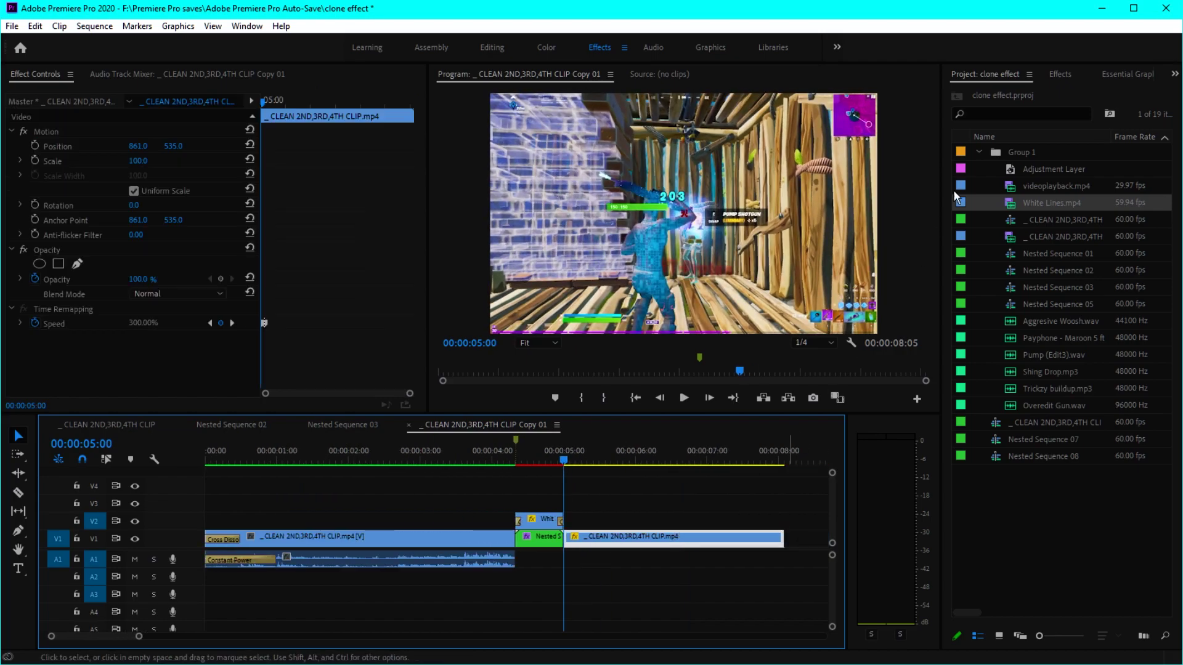
click(1070, 76)
Step: Nest the clip following 5:00 as Nested Sequence 09 and drop the Impact shake preset on it
right_click(611, 540)
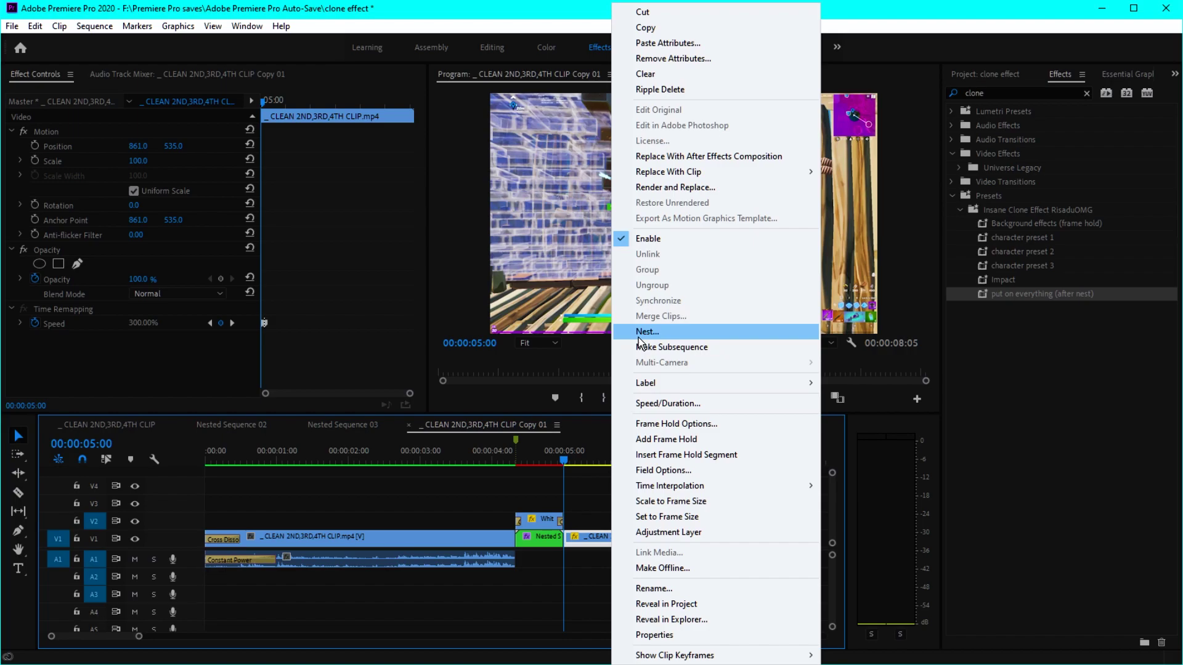
click(638, 333)
click(555, 361)
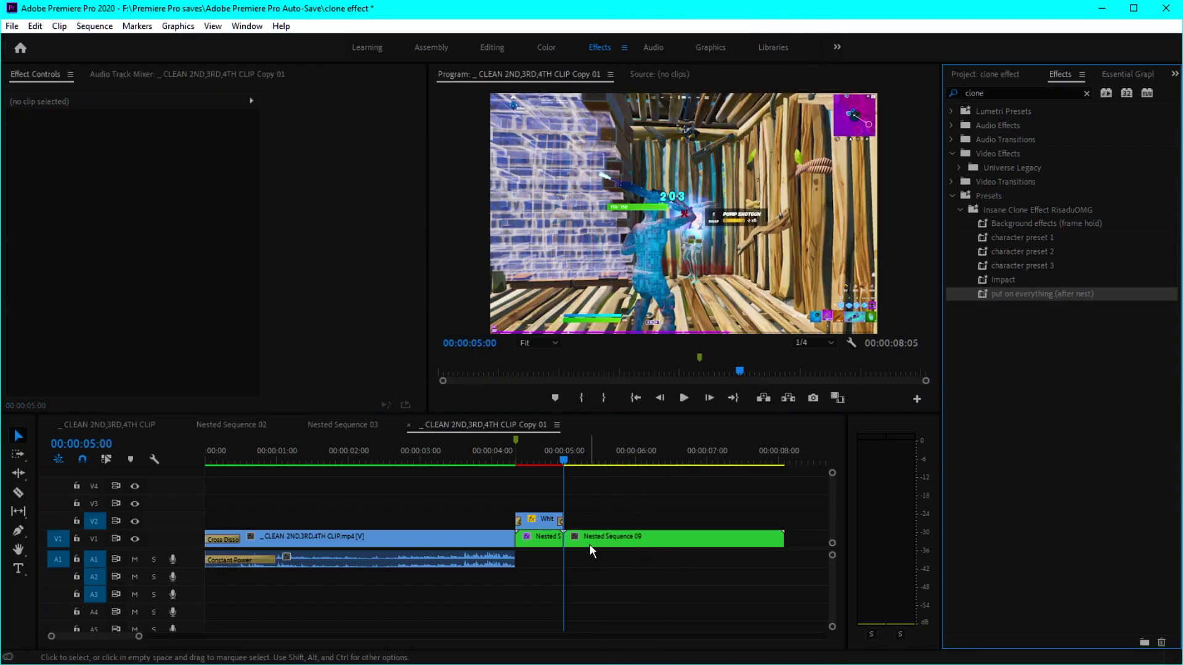
click(590, 545)
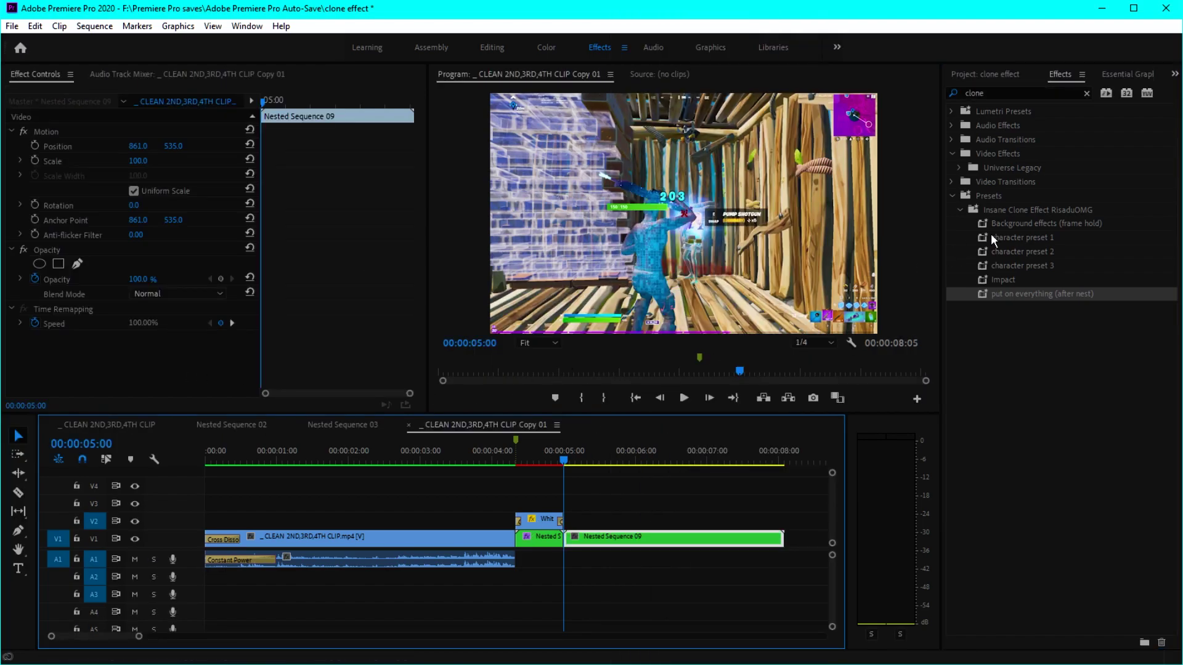
drag(1007, 279, 603, 536)
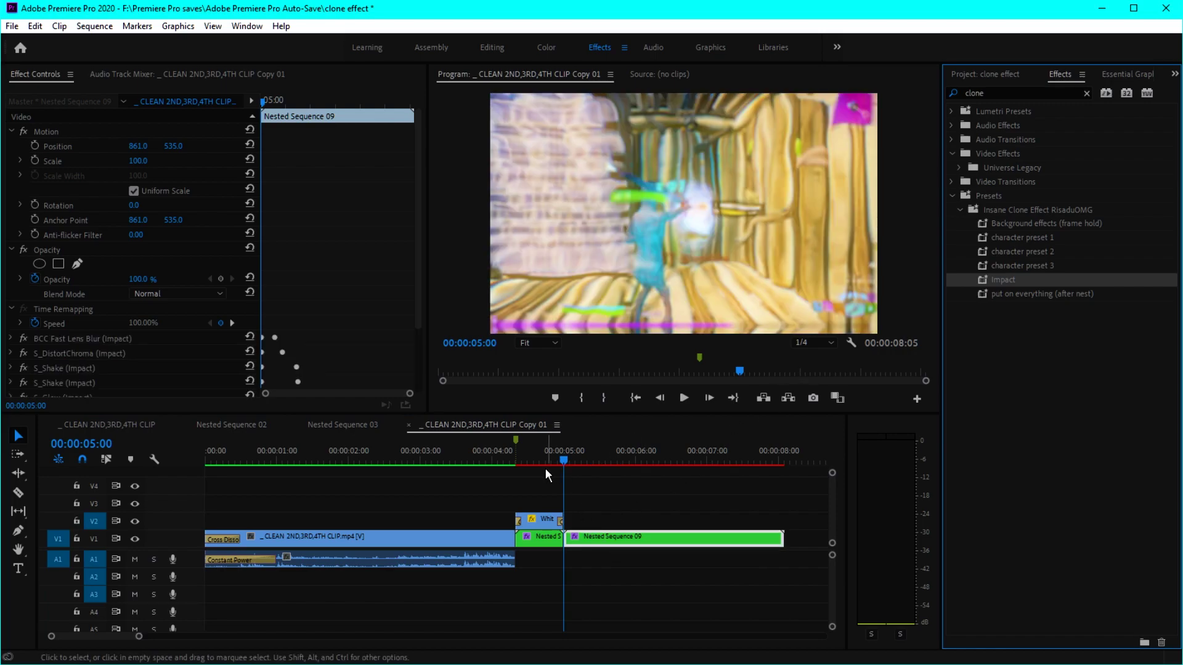
drag(524, 469, 505, 468)
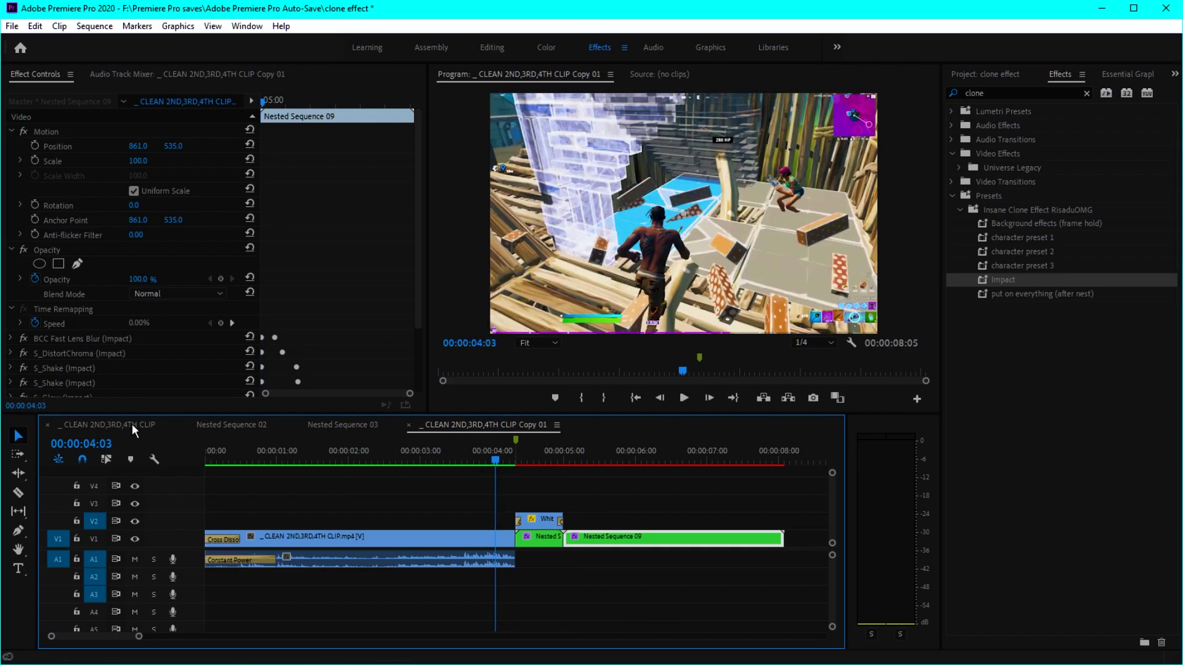
click(110, 424)
Step: Select the sound-effect clips on A1–A4 and shift them 3:41 earlier under the clones
key(minus)
drag(560, 620, 275, 596)
shift+click(438, 577)
shift+click(395, 559)
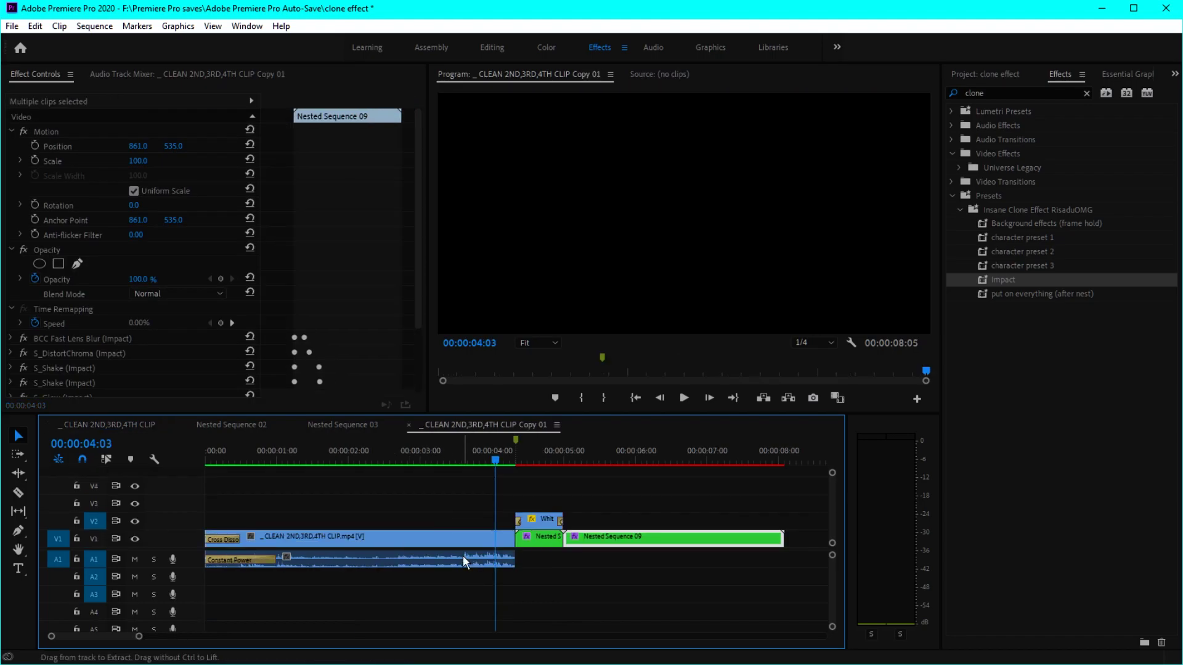
key(minus)
key(minus)
key(minus)
key(minus)
drag(297, 455, 262, 586)
drag(246, 636, 178, 636)
drag(434, 613, 297, 605)
key(equal)
key(equal)
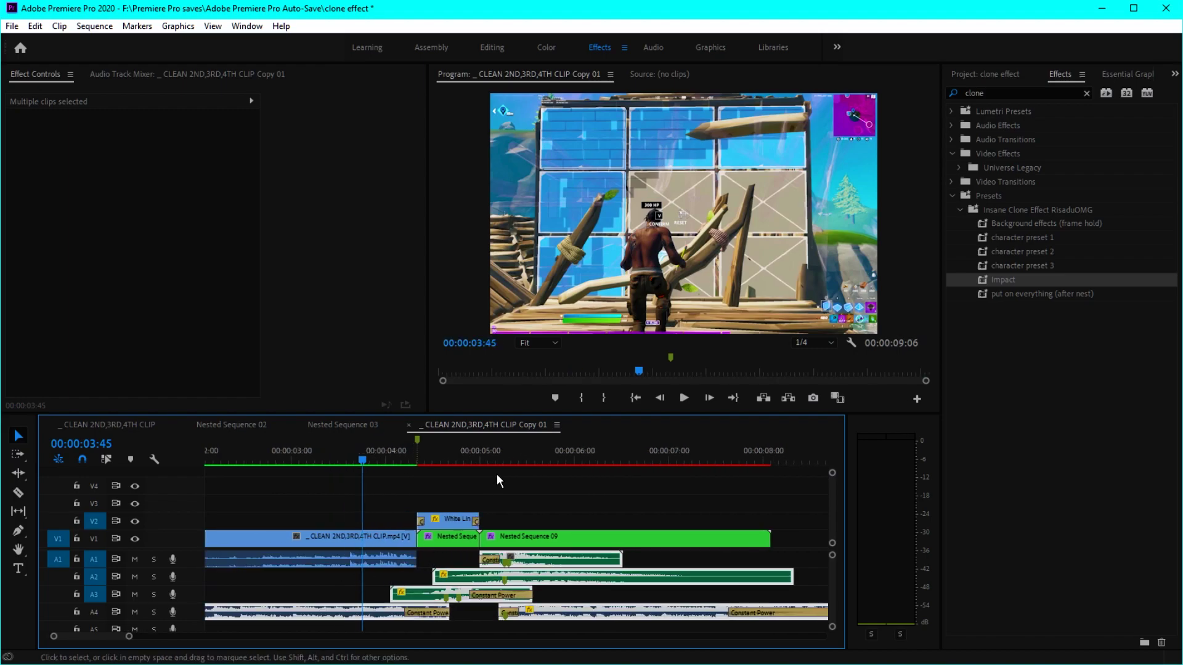
click(405, 463)
key(minus)
key(minus)
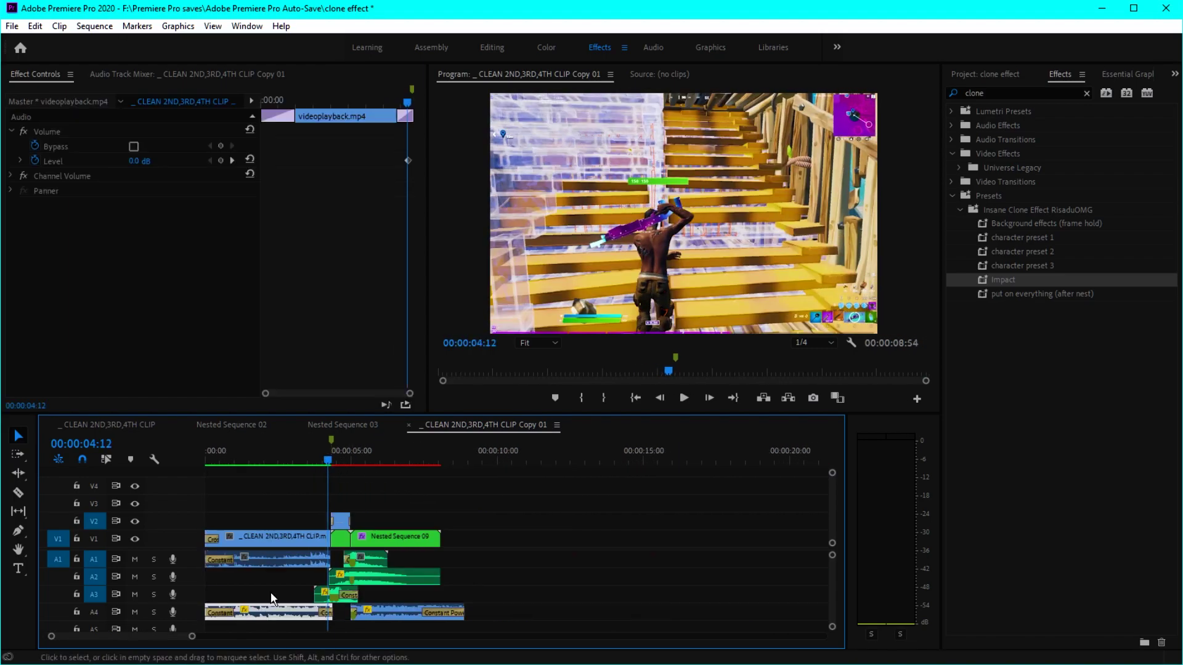
key(Home)
click(317, 465)
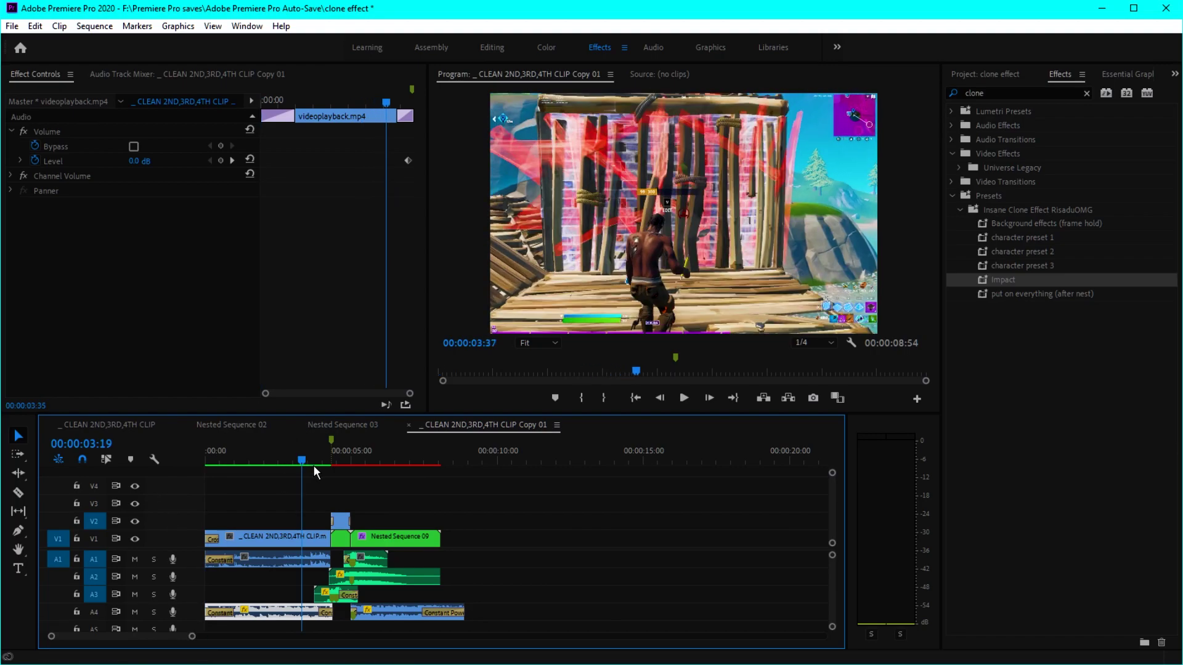
key(equal)
drag(280, 465, 283, 457)
drag(528, 464, 523, 464)
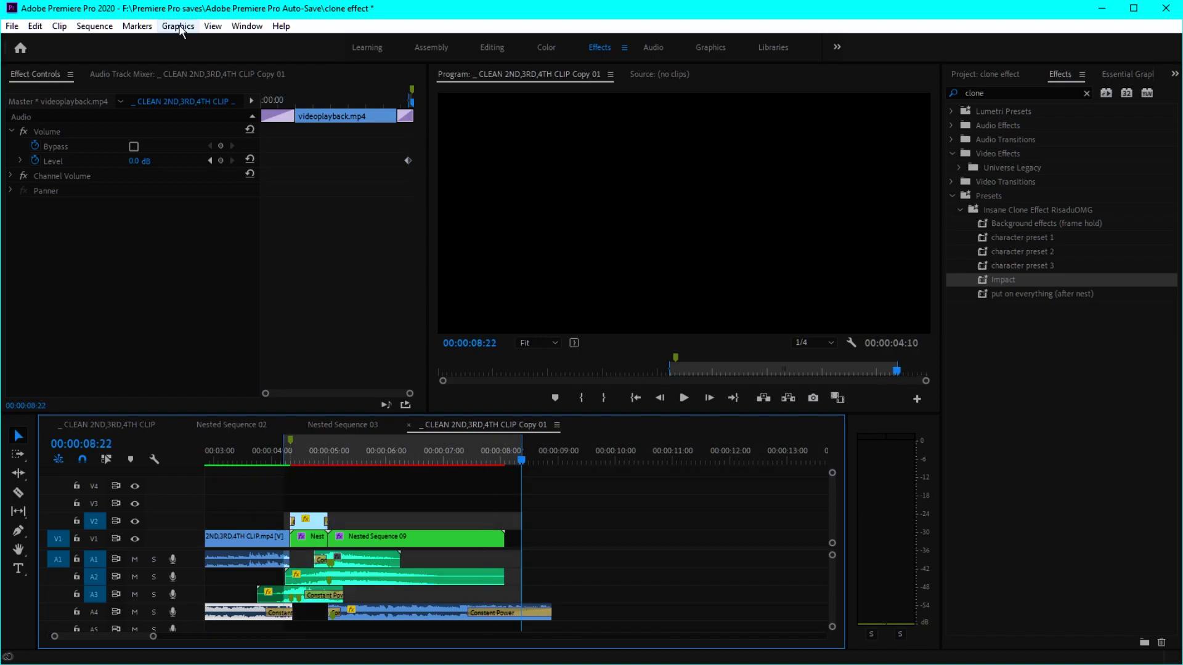
click(94, 25)
click(621, 518)
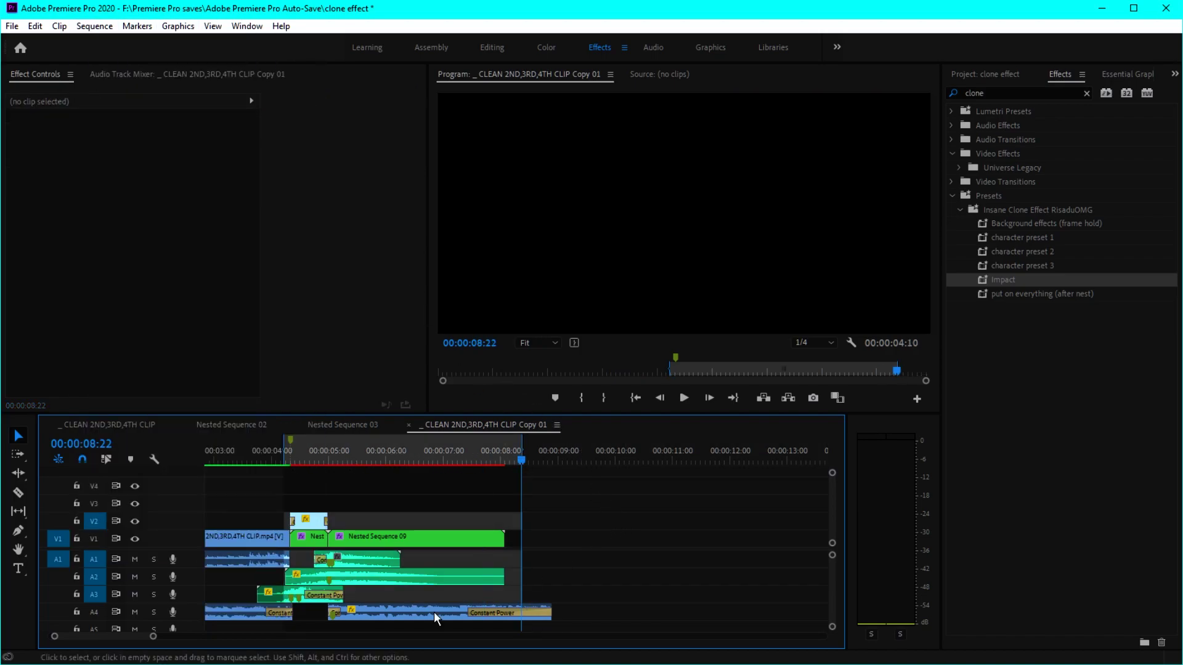
drag(153, 637, 229, 638)
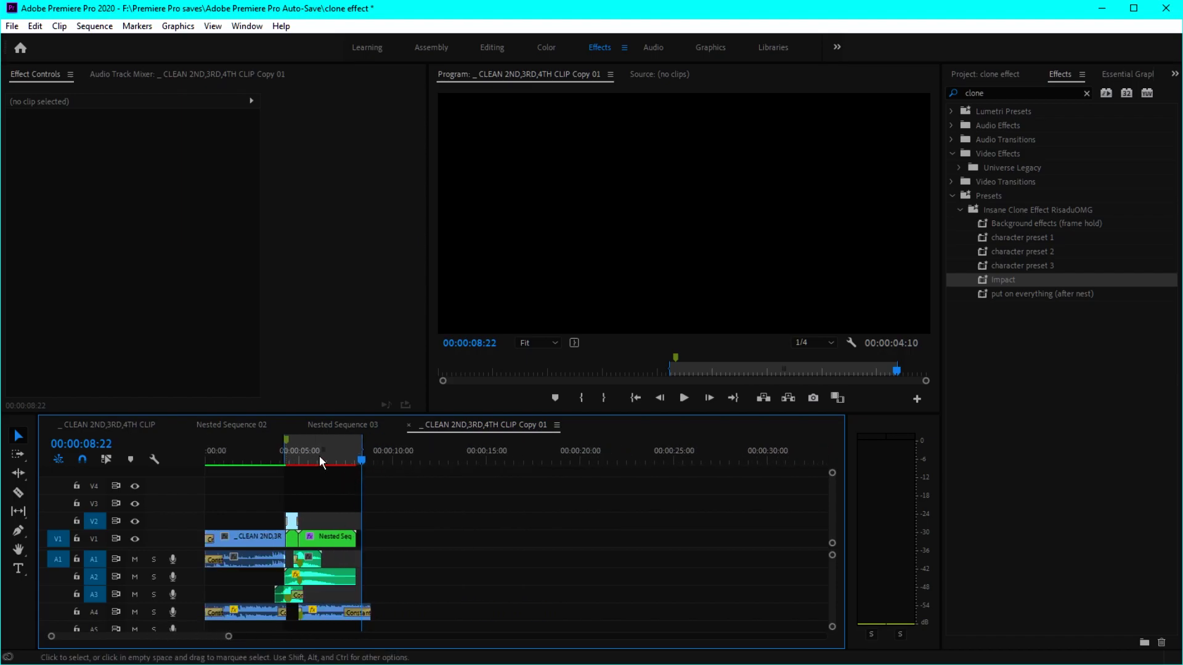